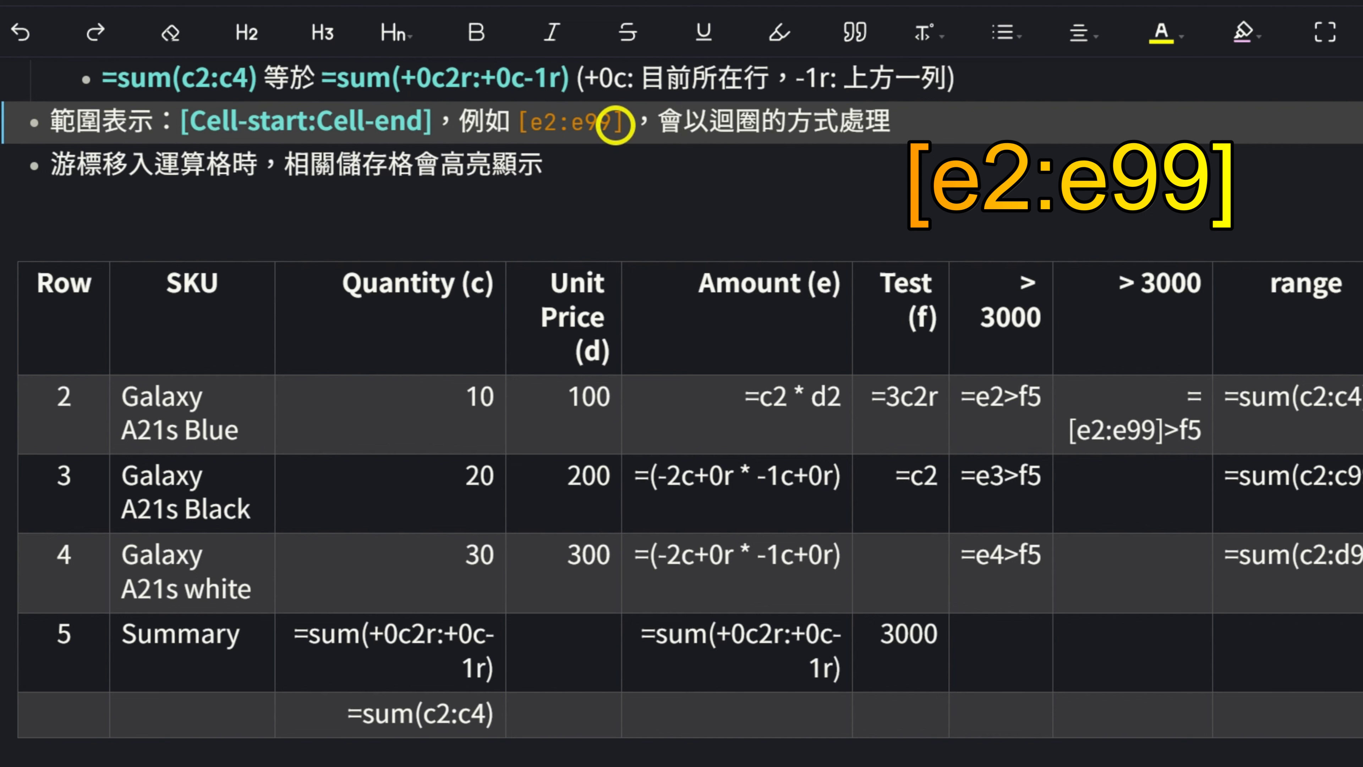
- Examine the range comparison =[e2:e99]>f5 in the second > 3000 column, the cells it references, and its results in reading view
click(768, 400)
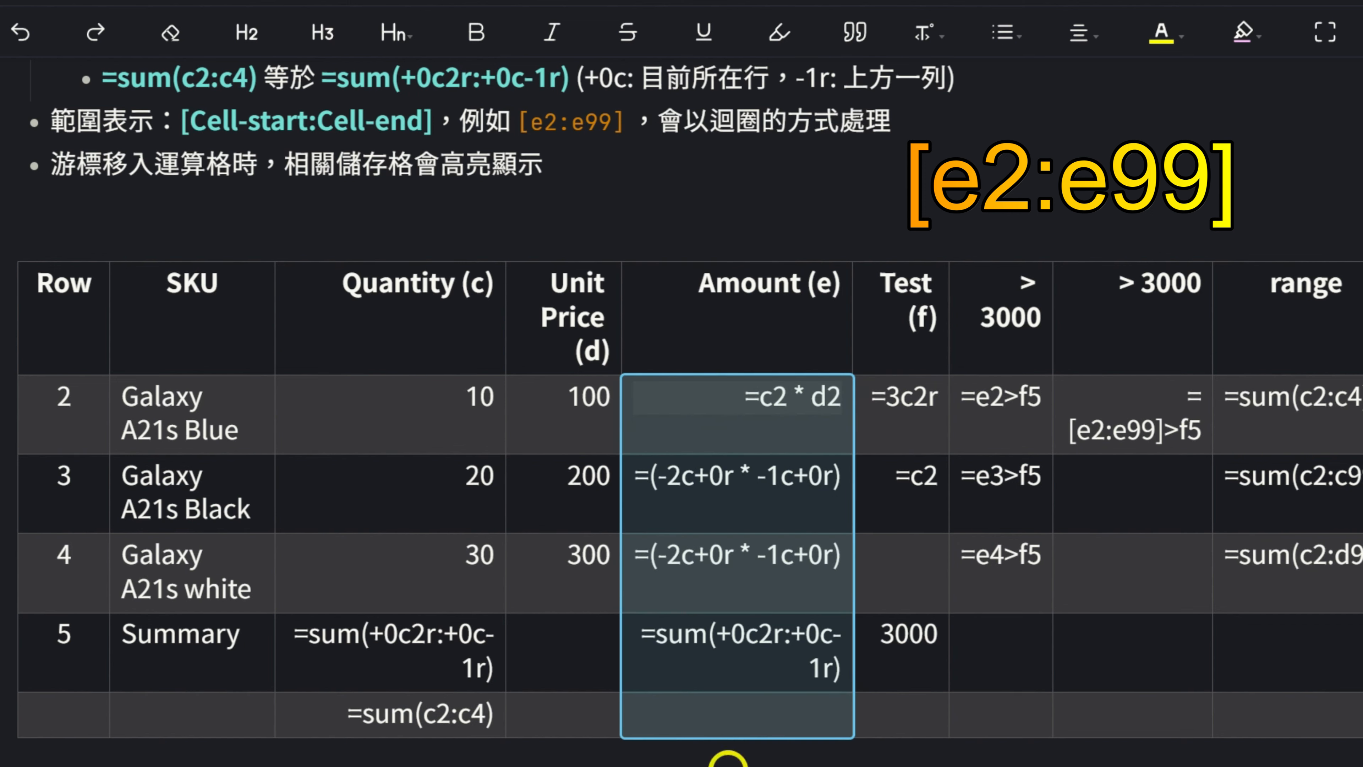
click(743, 441)
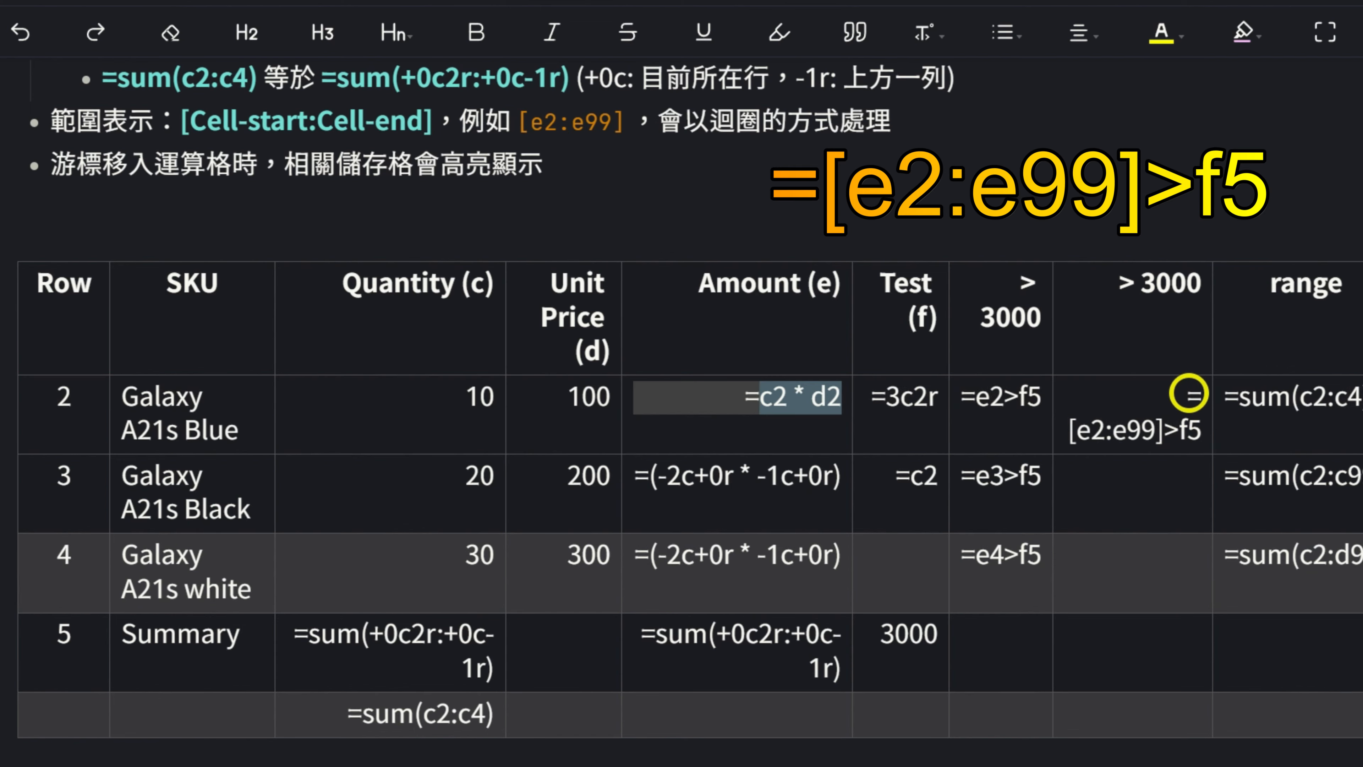
drag(1061, 434, 1204, 466)
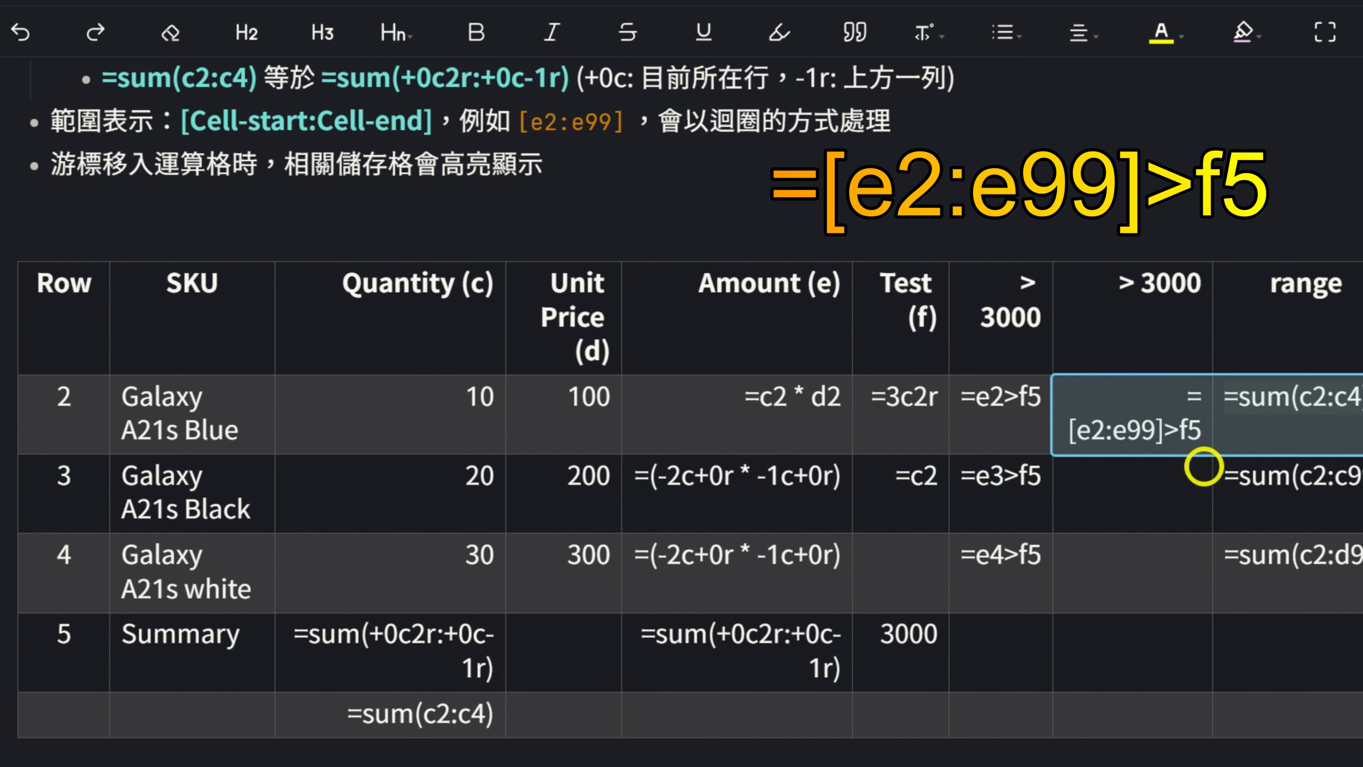
click(897, 651)
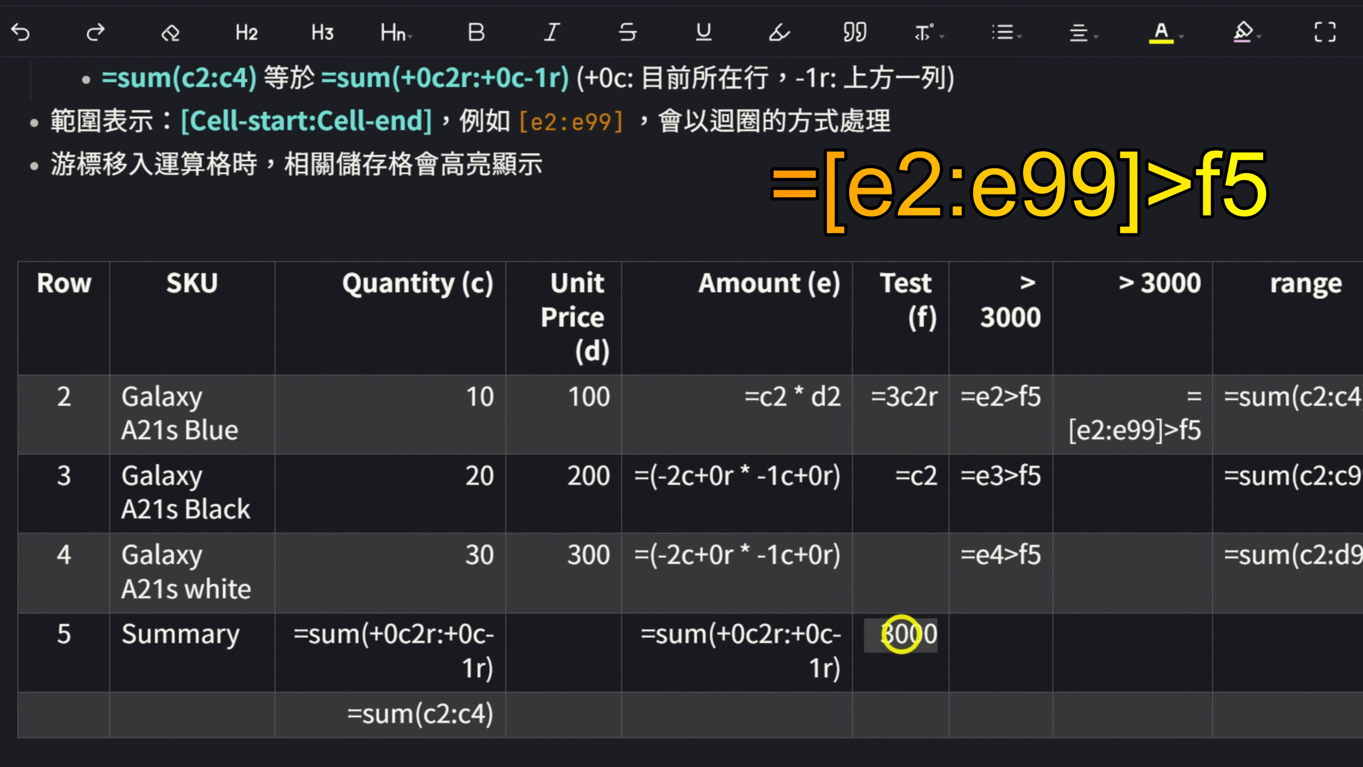
click(759, 713)
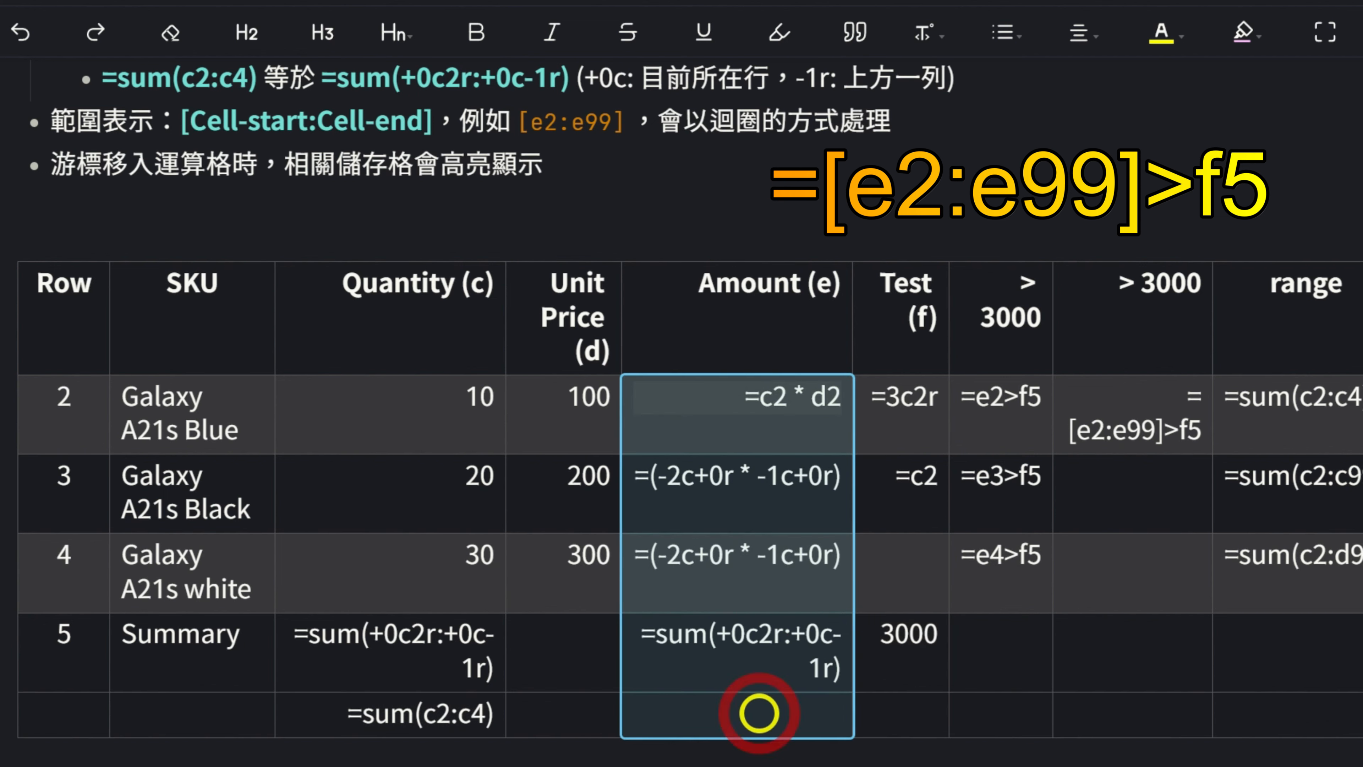
click(900, 643)
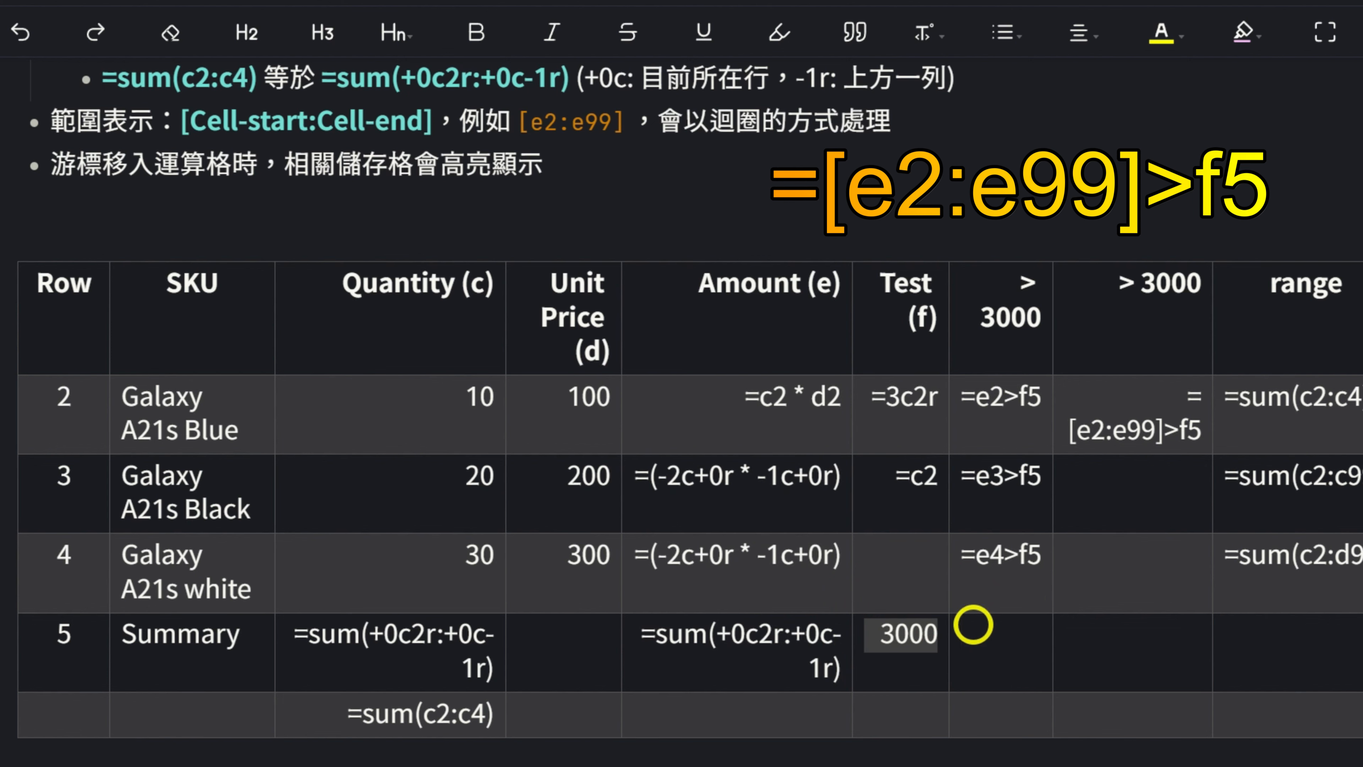
click(1139, 425)
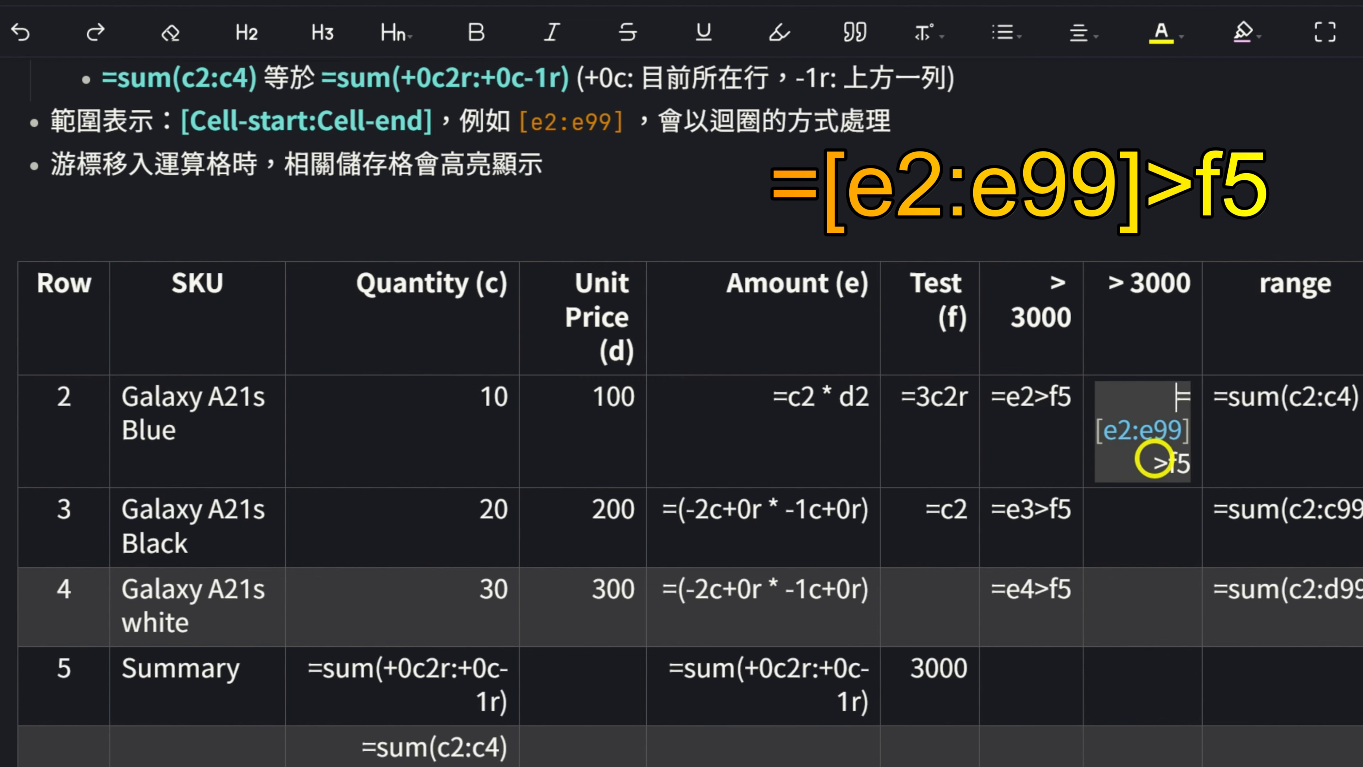
click(352, 228)
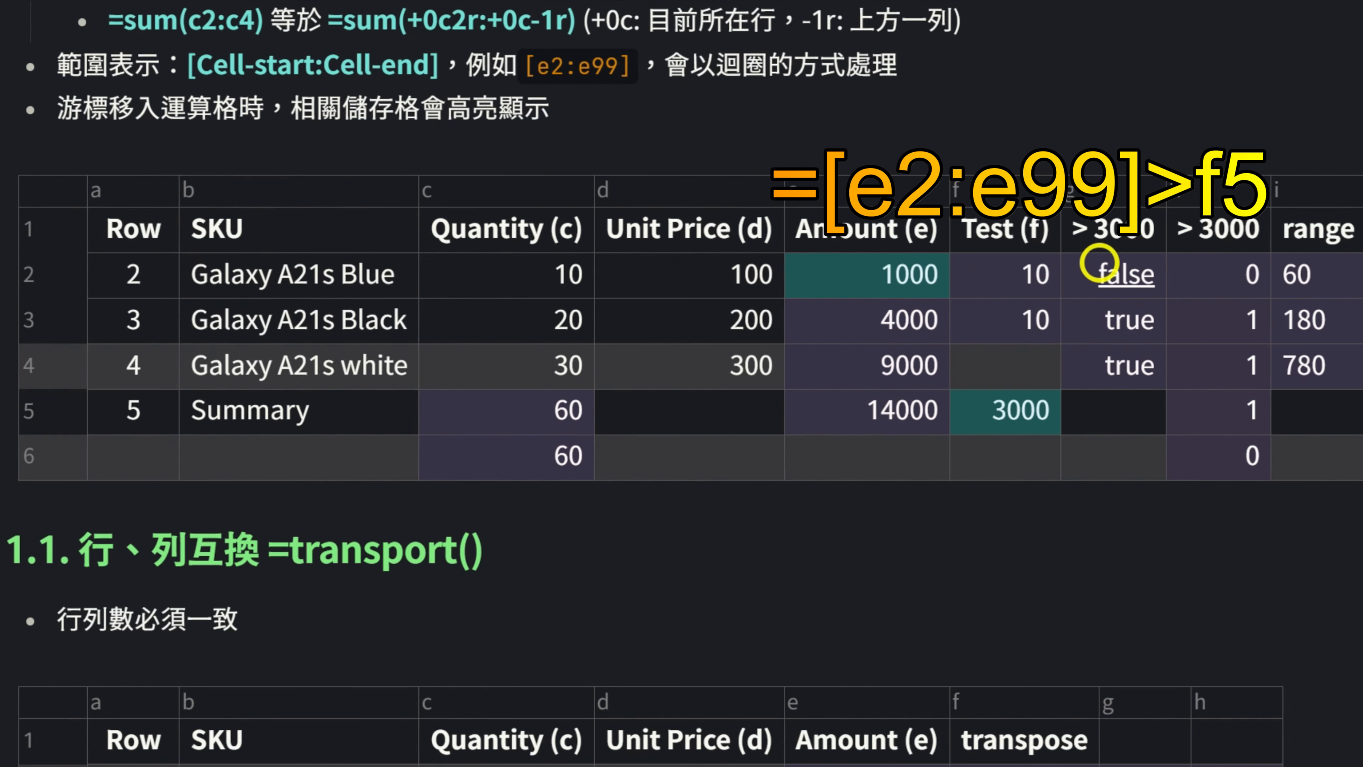
click(1099, 263)
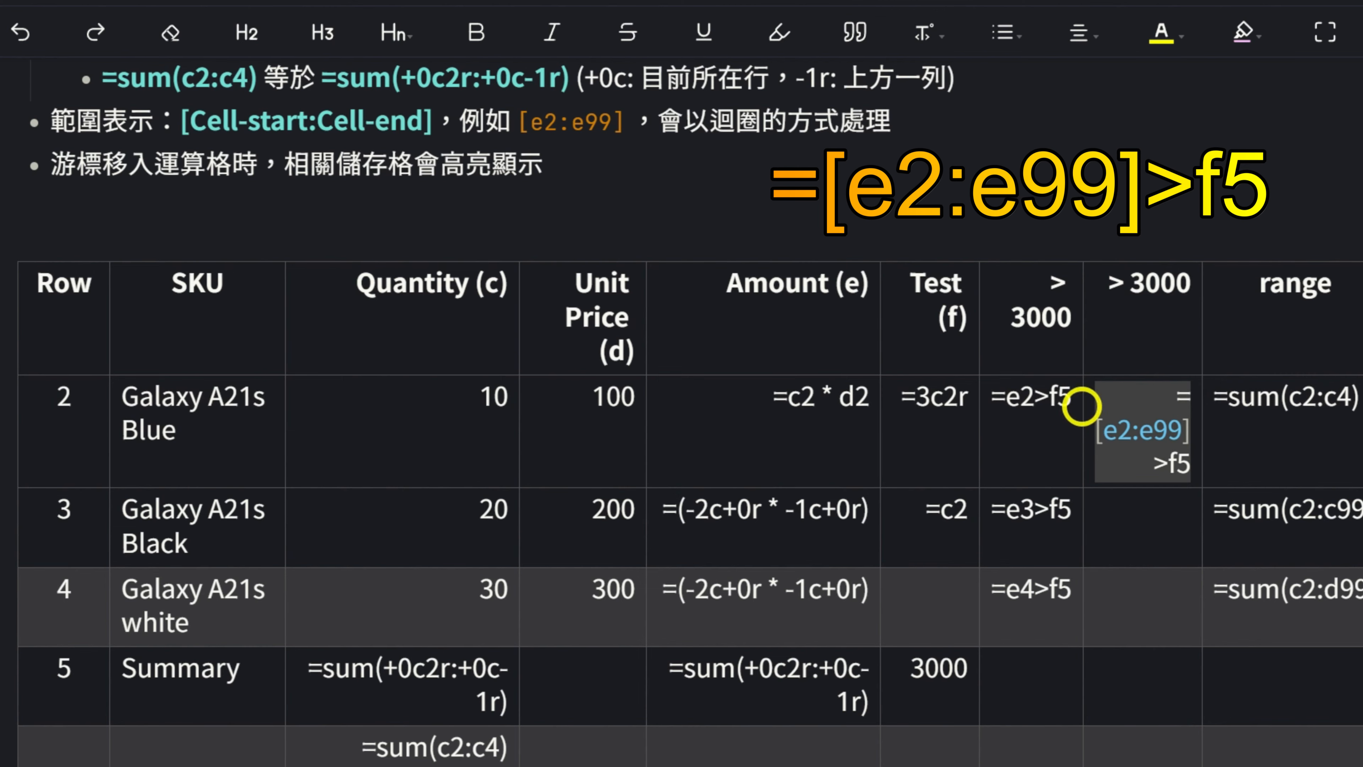
drag(1095, 409, 1120, 481)
click(1120, 417)
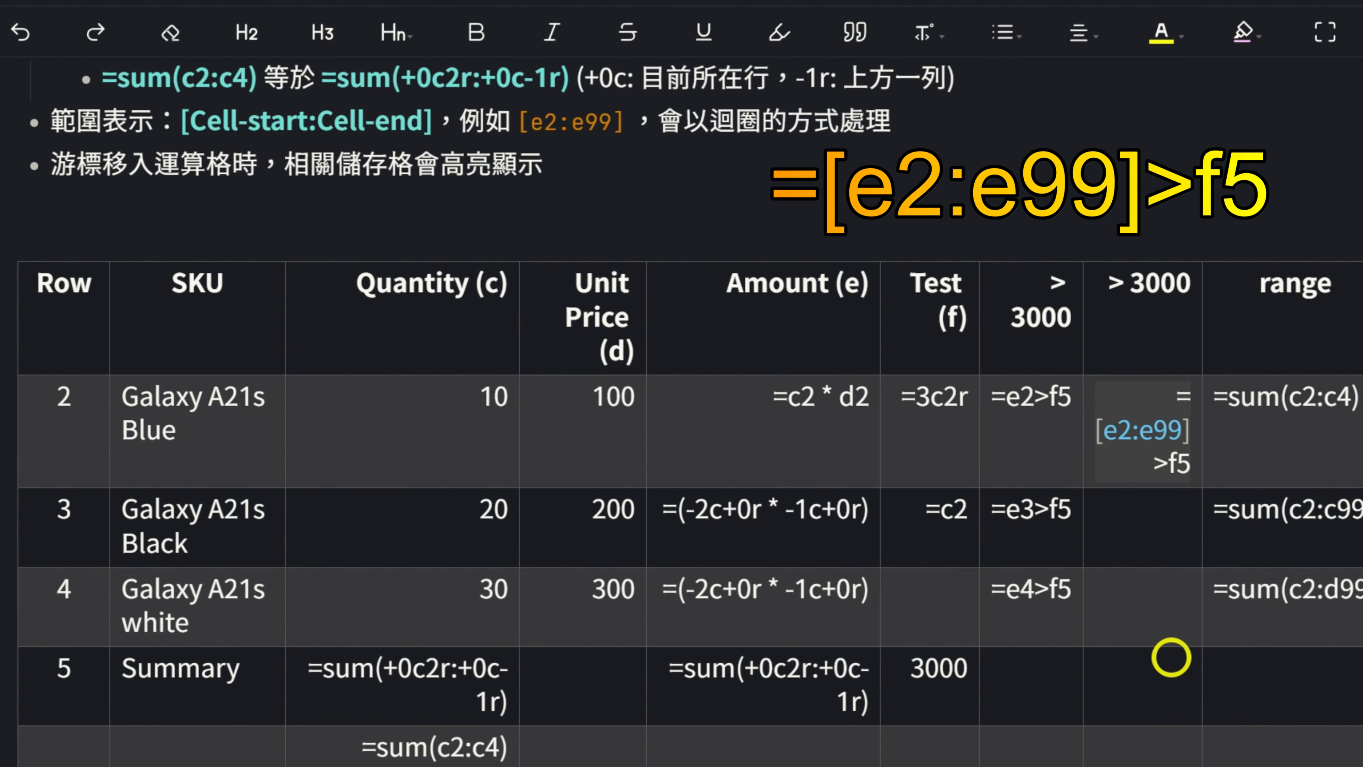
- Examine the range column's formulas =sum(c2:c4), =sum(c2:c99) and =sum(c2:d99), selecting the Quantity and Unit Price cells each one covers
click(1310, 293)
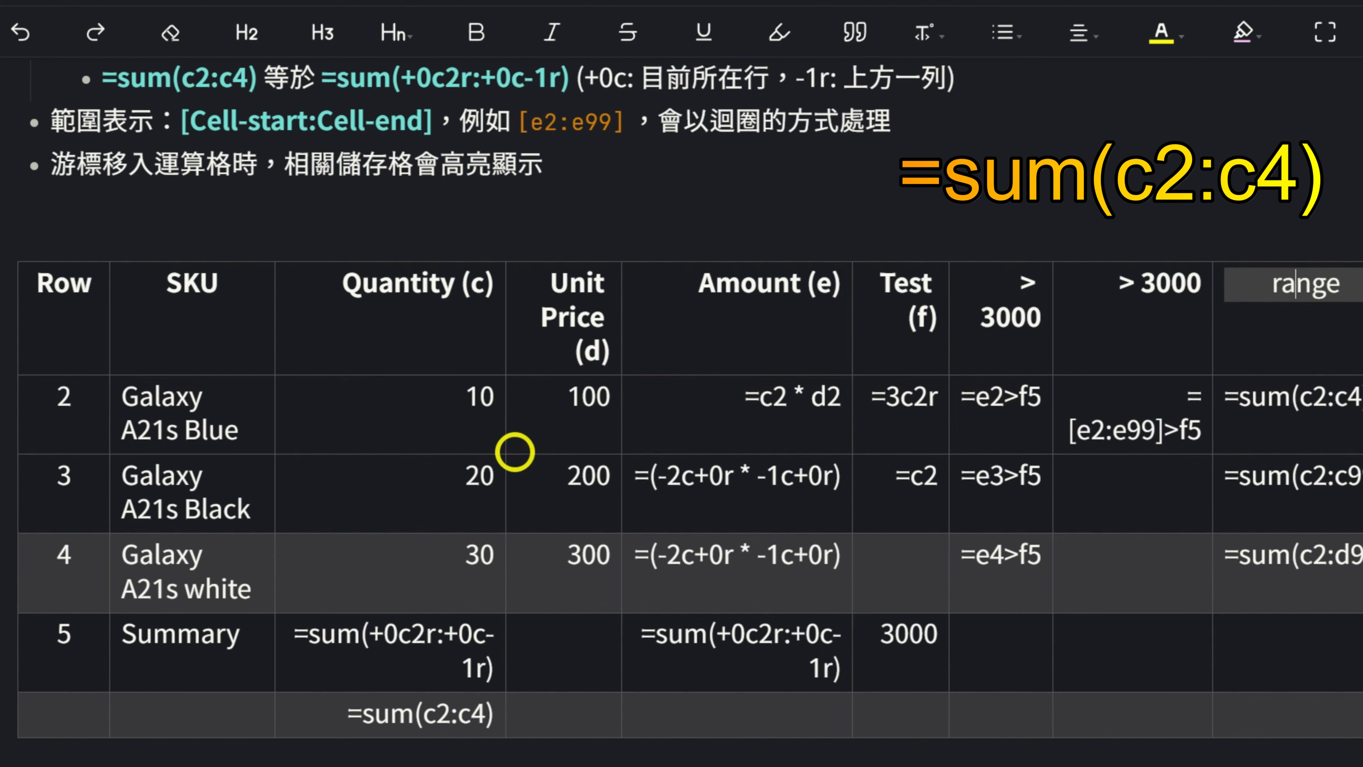
drag(472, 401, 441, 605)
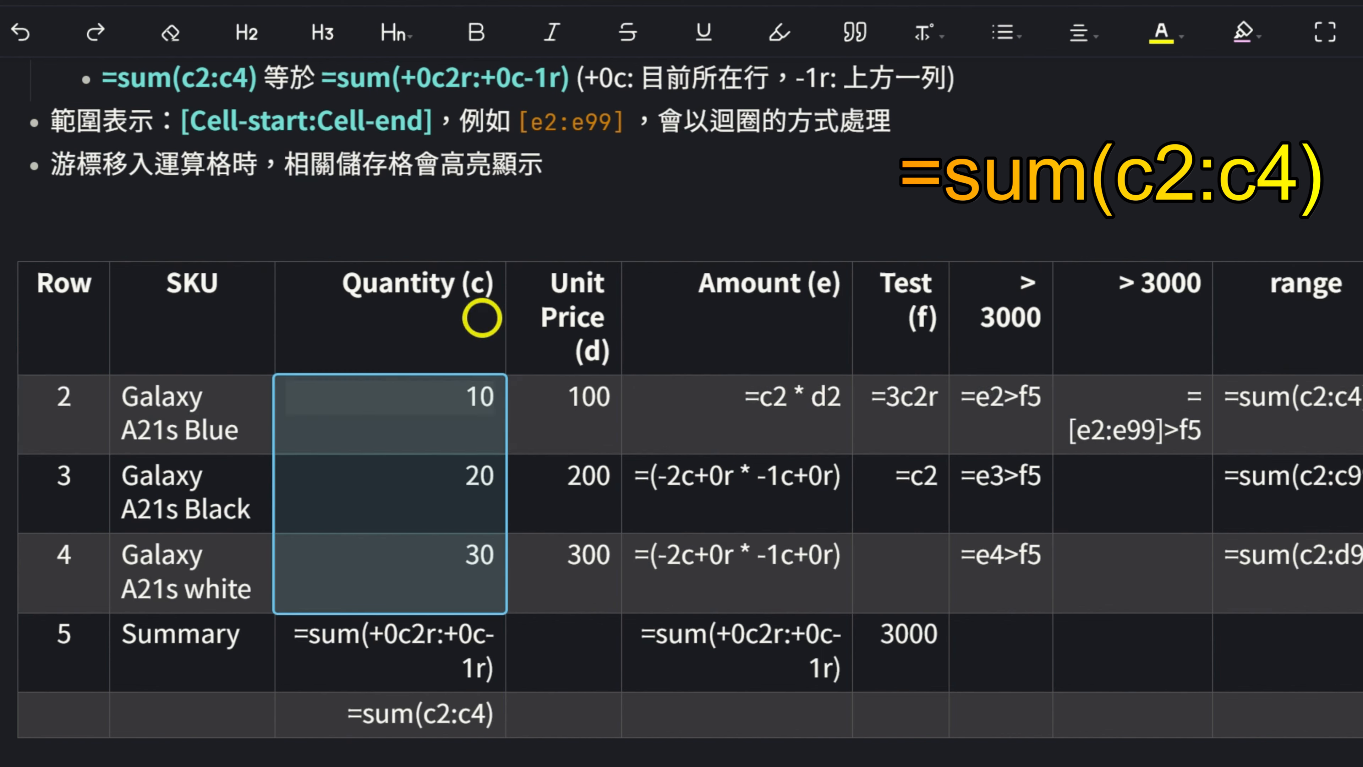
click(1333, 378)
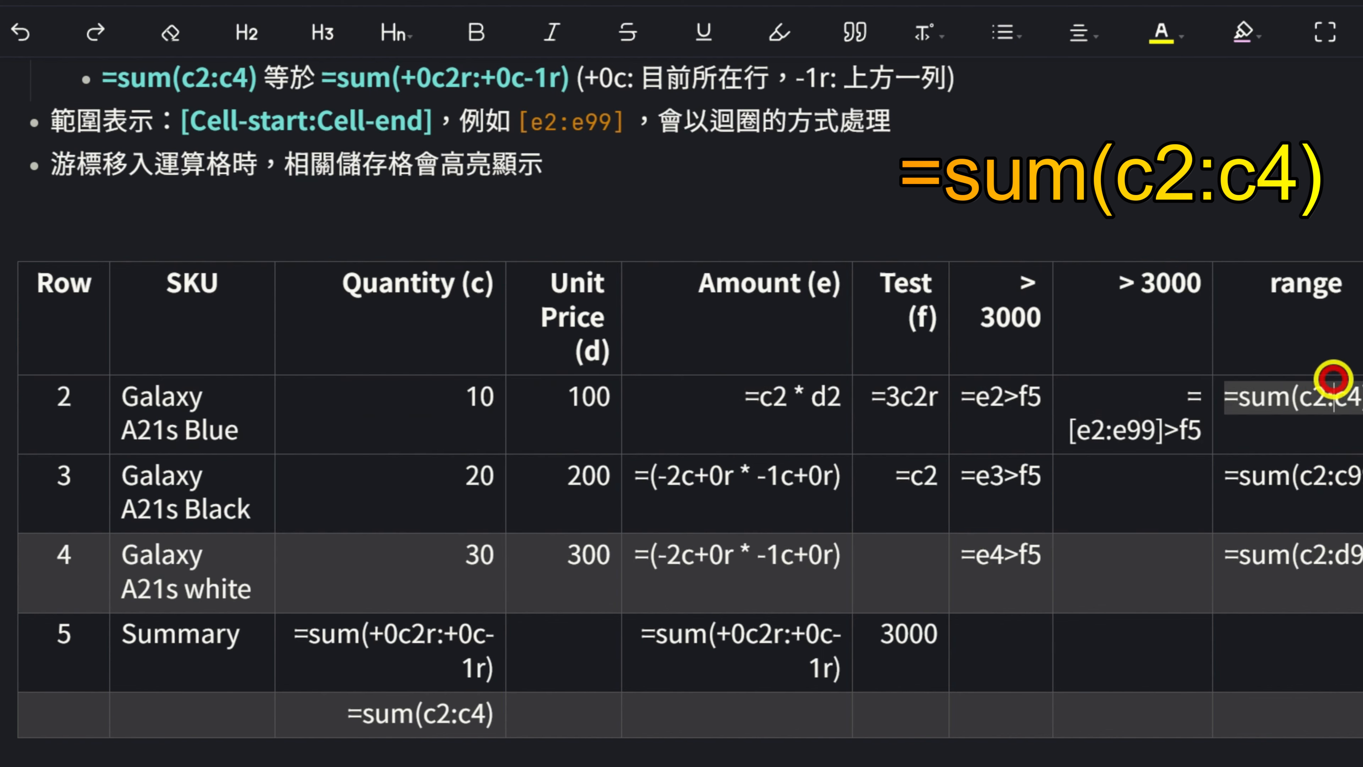
click(1313, 477)
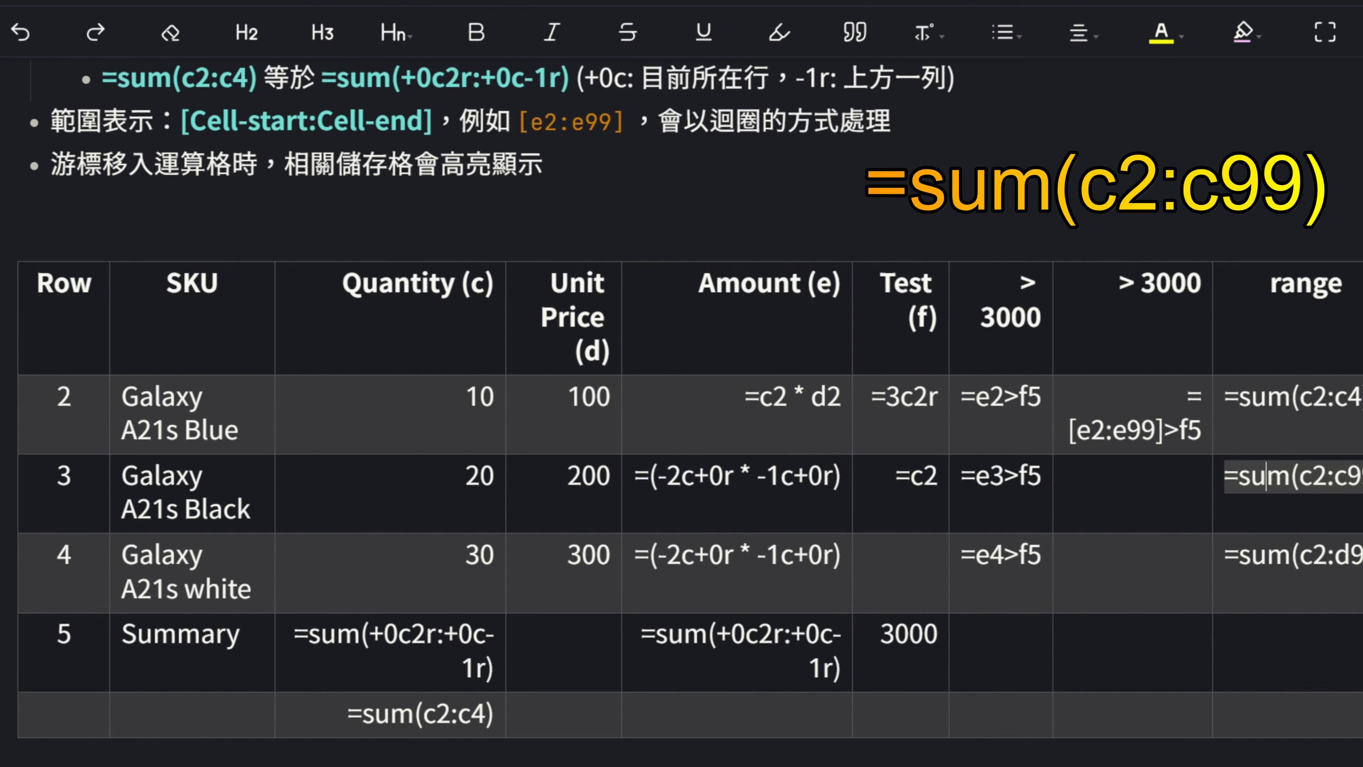
drag(423, 390, 368, 702)
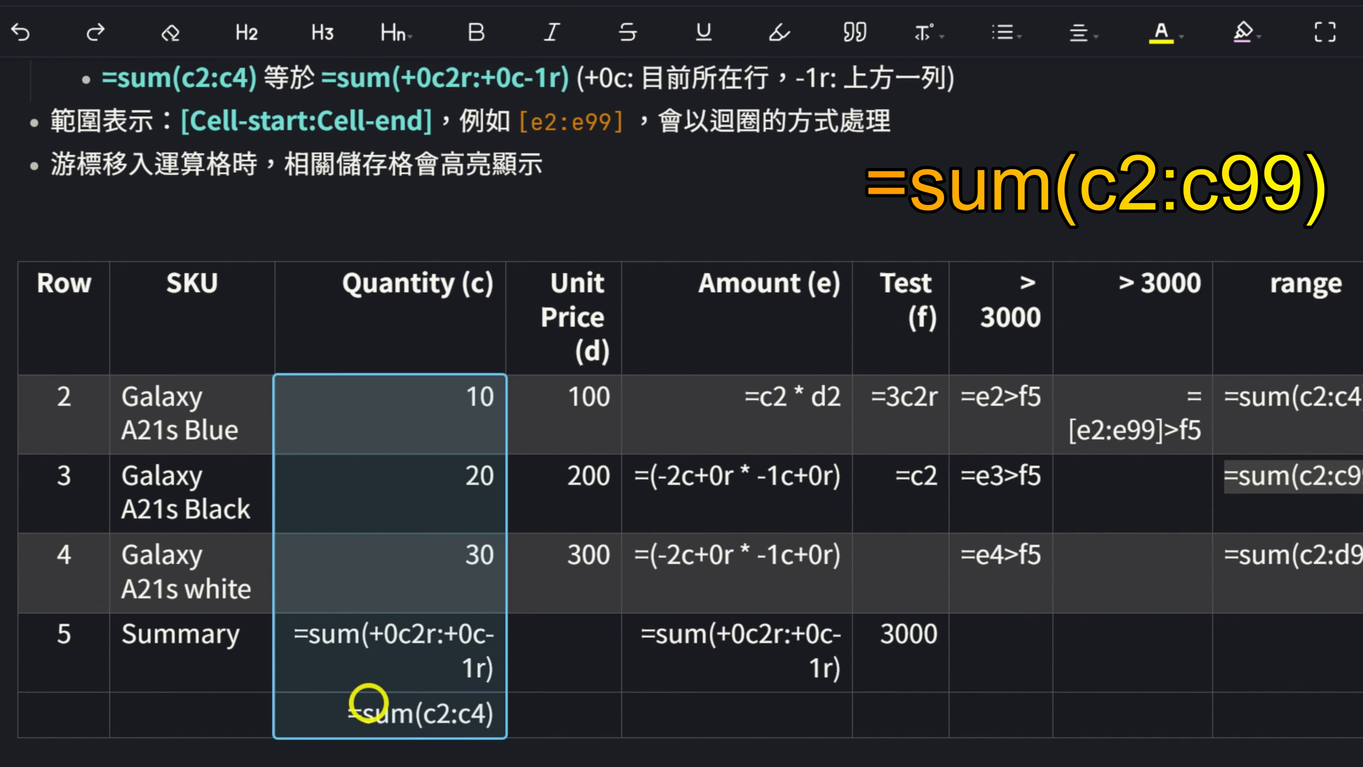
click(1229, 477)
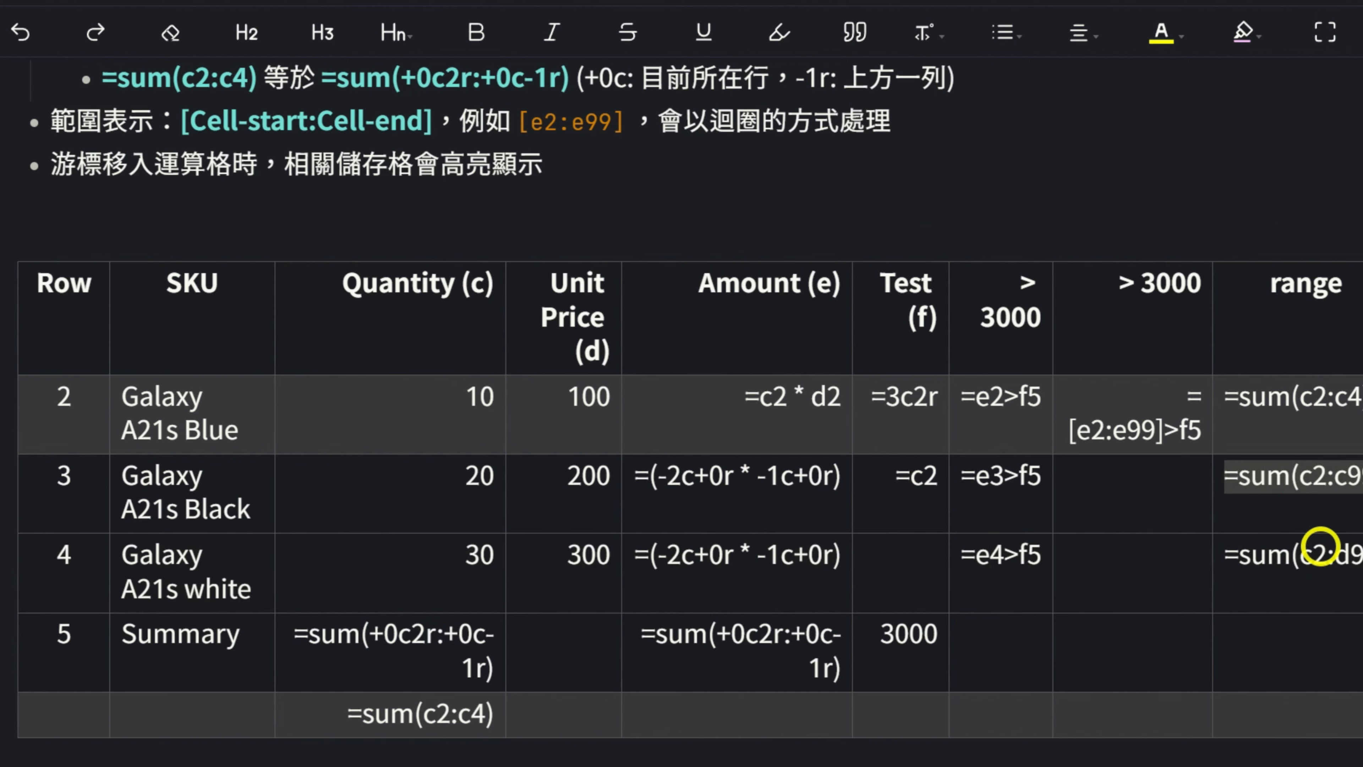
click(1325, 556)
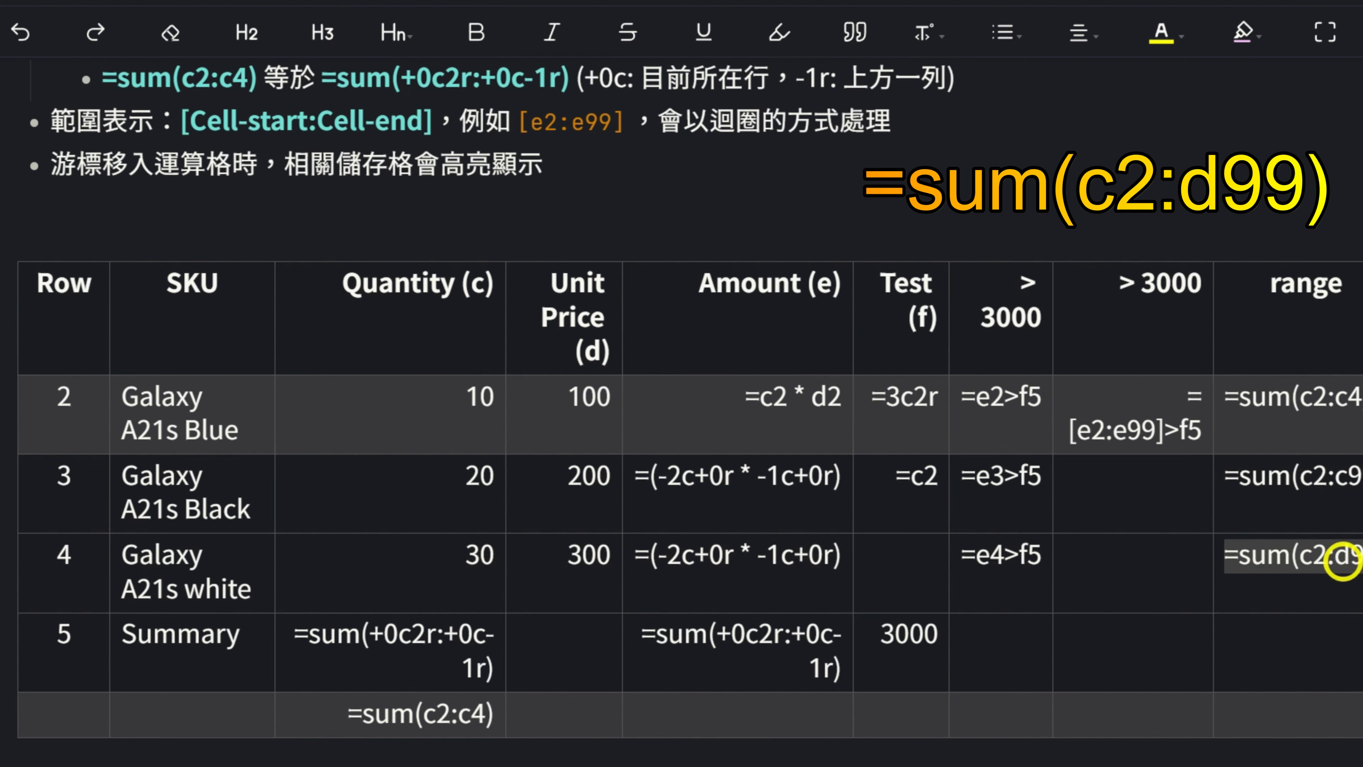
drag(348, 404, 543, 708)
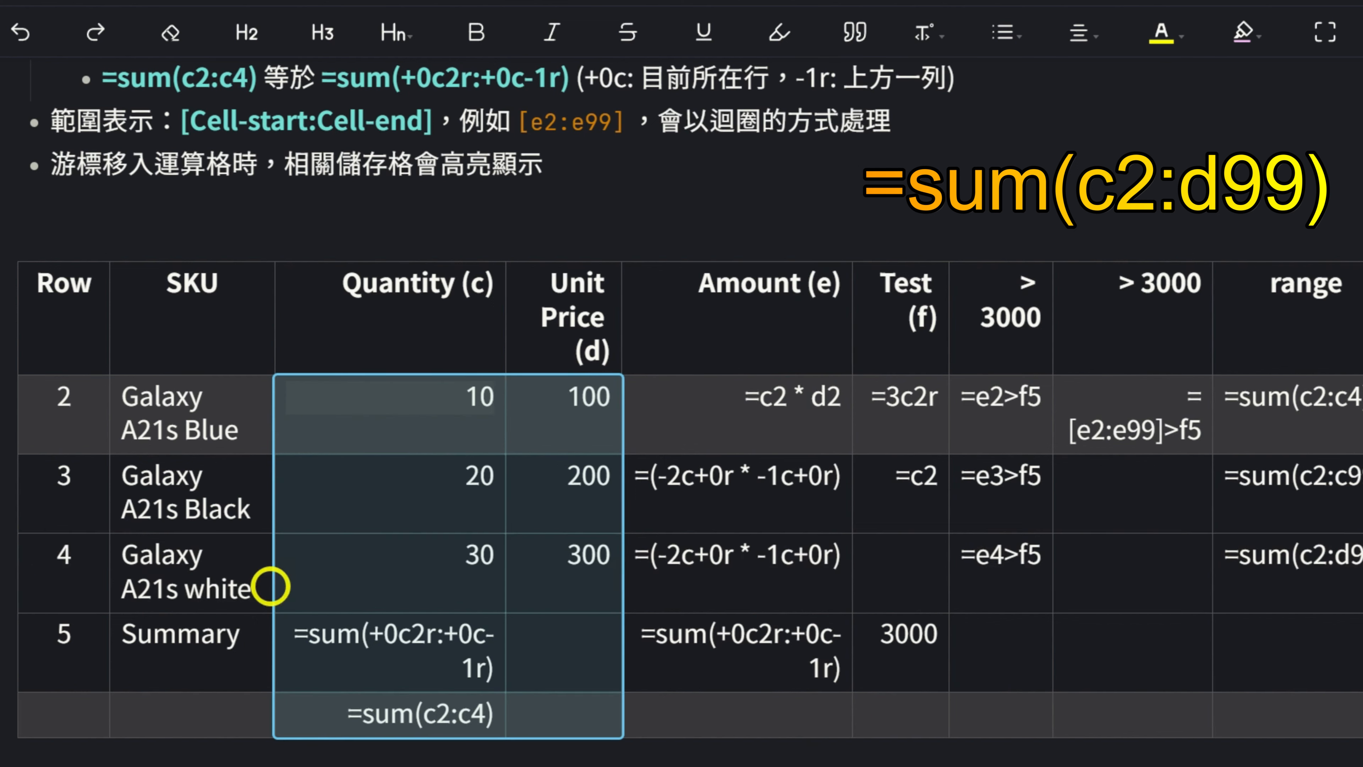
click(1342, 557)
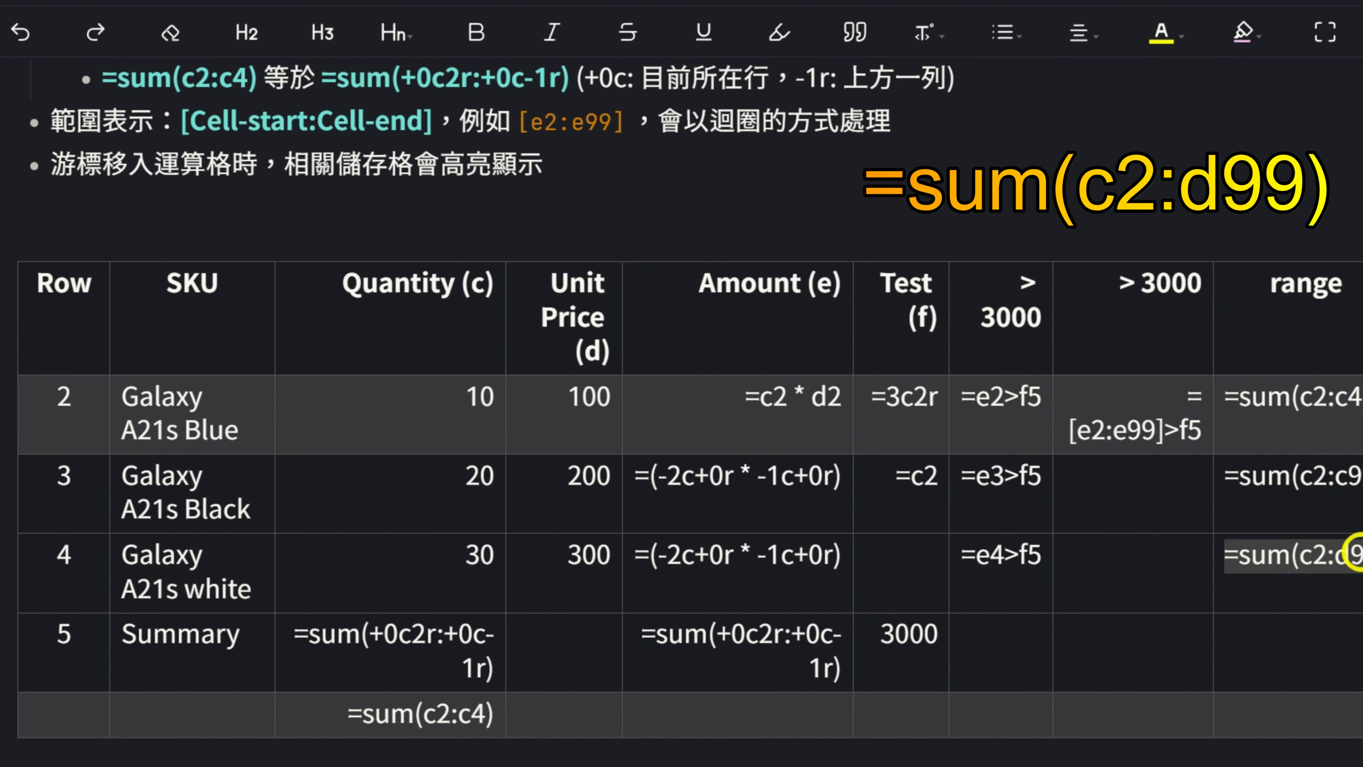
- Examine the vector sum formula =[c2:c4]+[d2:d4] and its highlighted source cells in reading view, and return to editing
click(1264, 287)
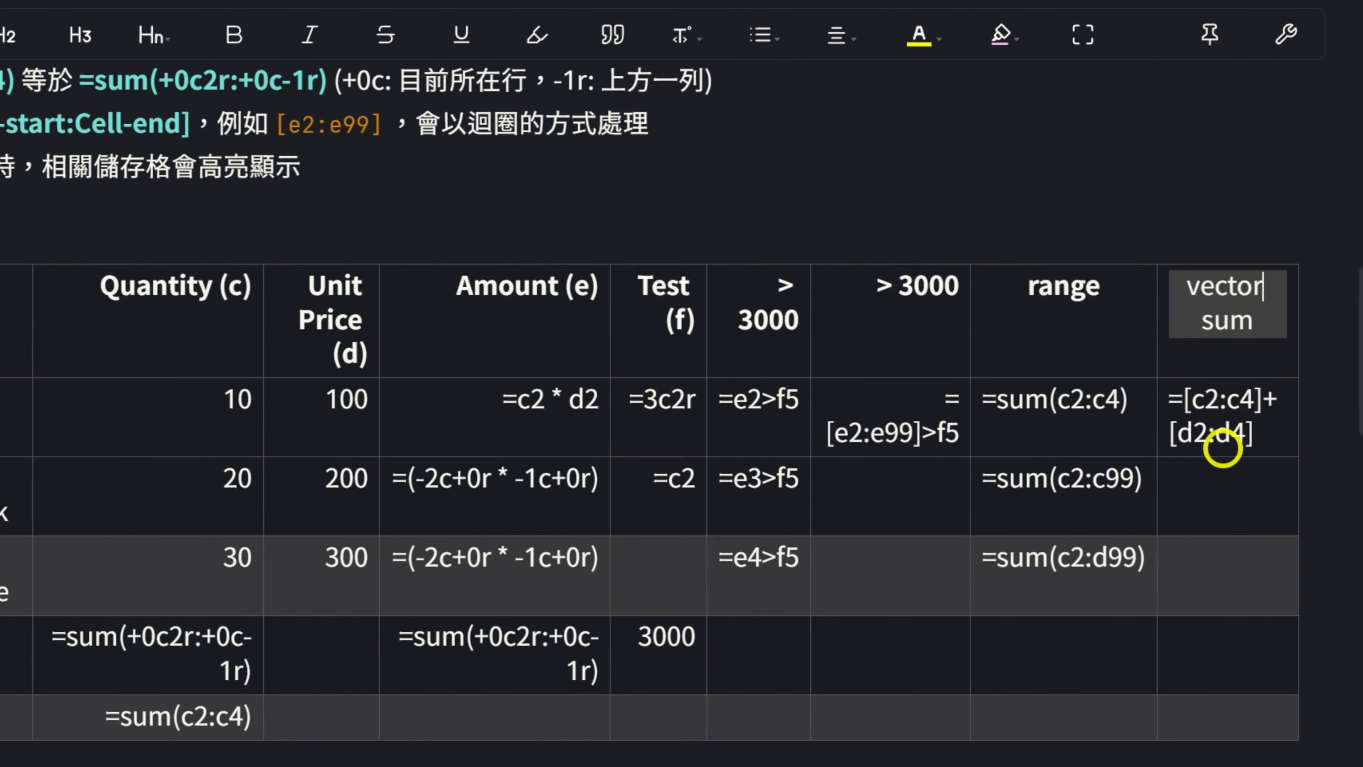
drag(1188, 398, 1269, 397)
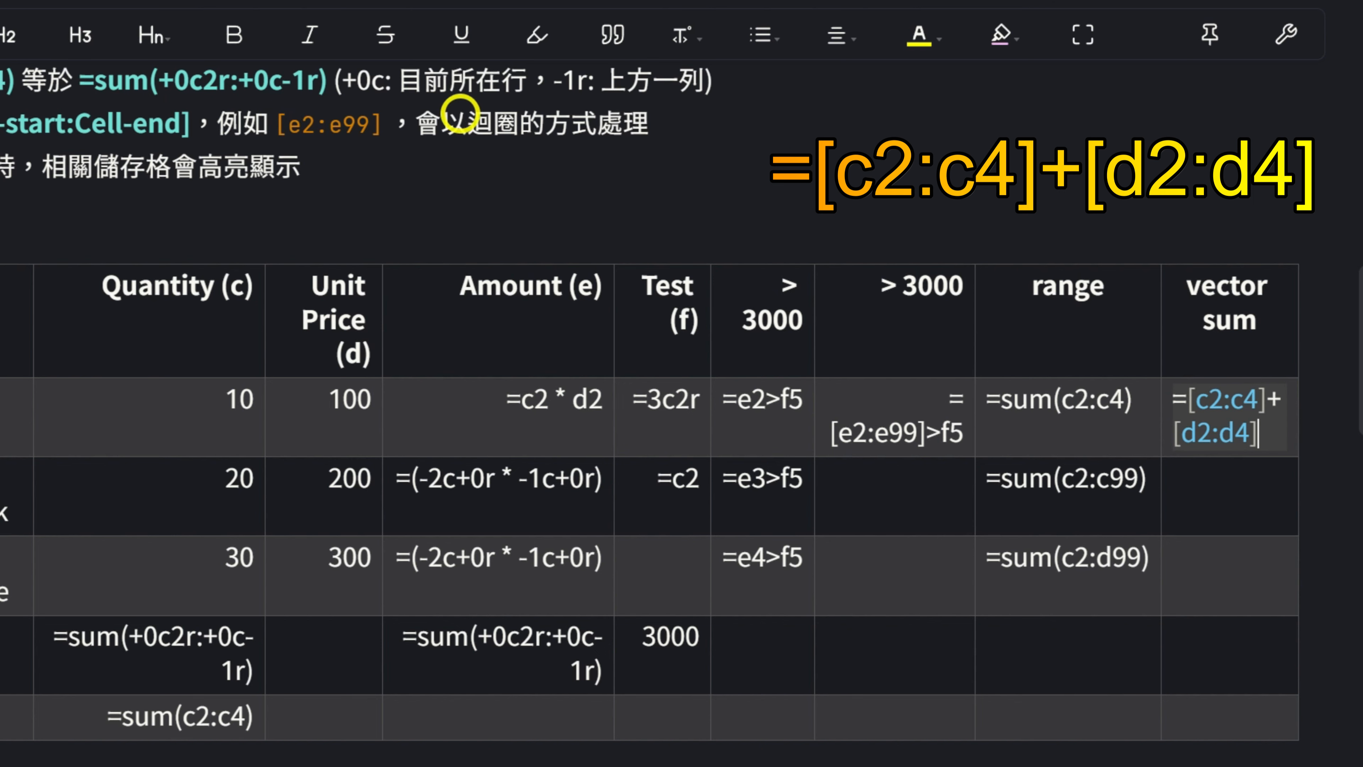
drag(466, 126, 583, 128)
click(583, 128)
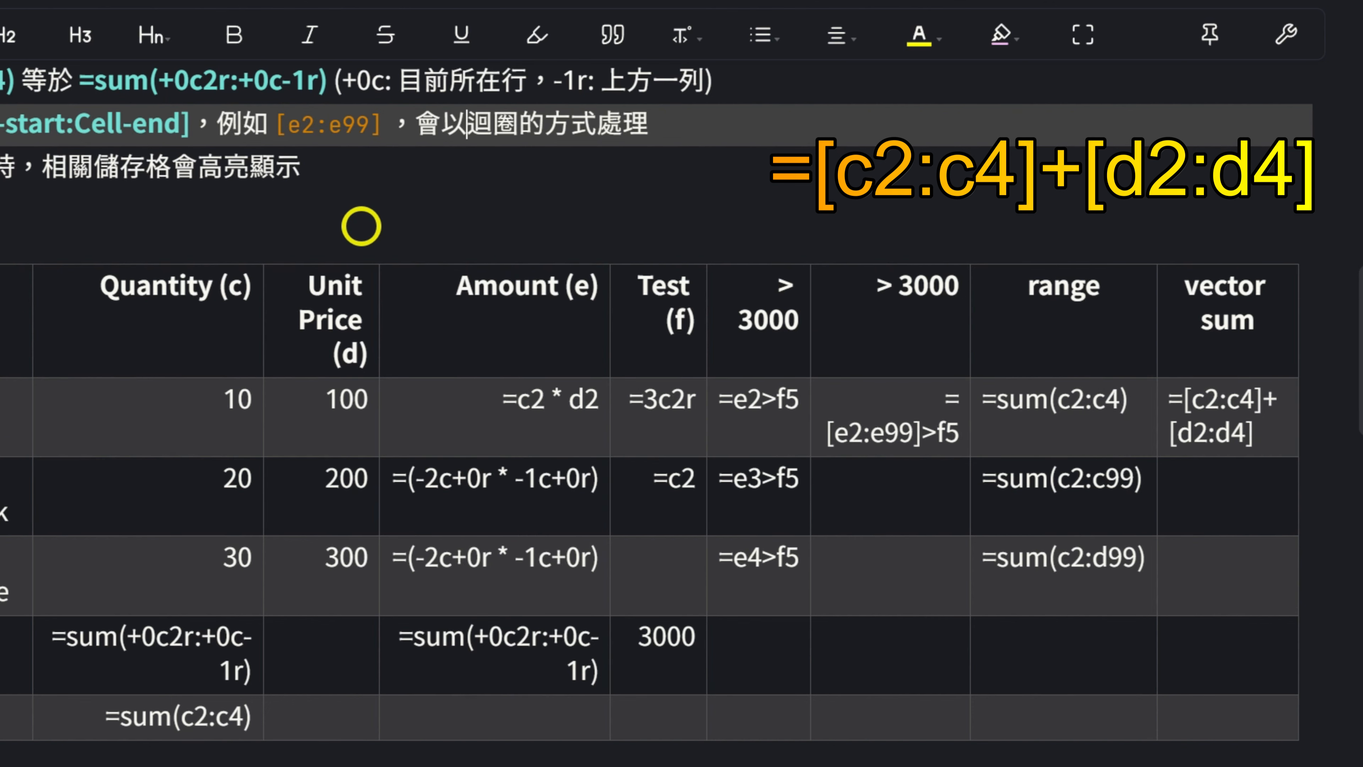
key(ctrl+e)
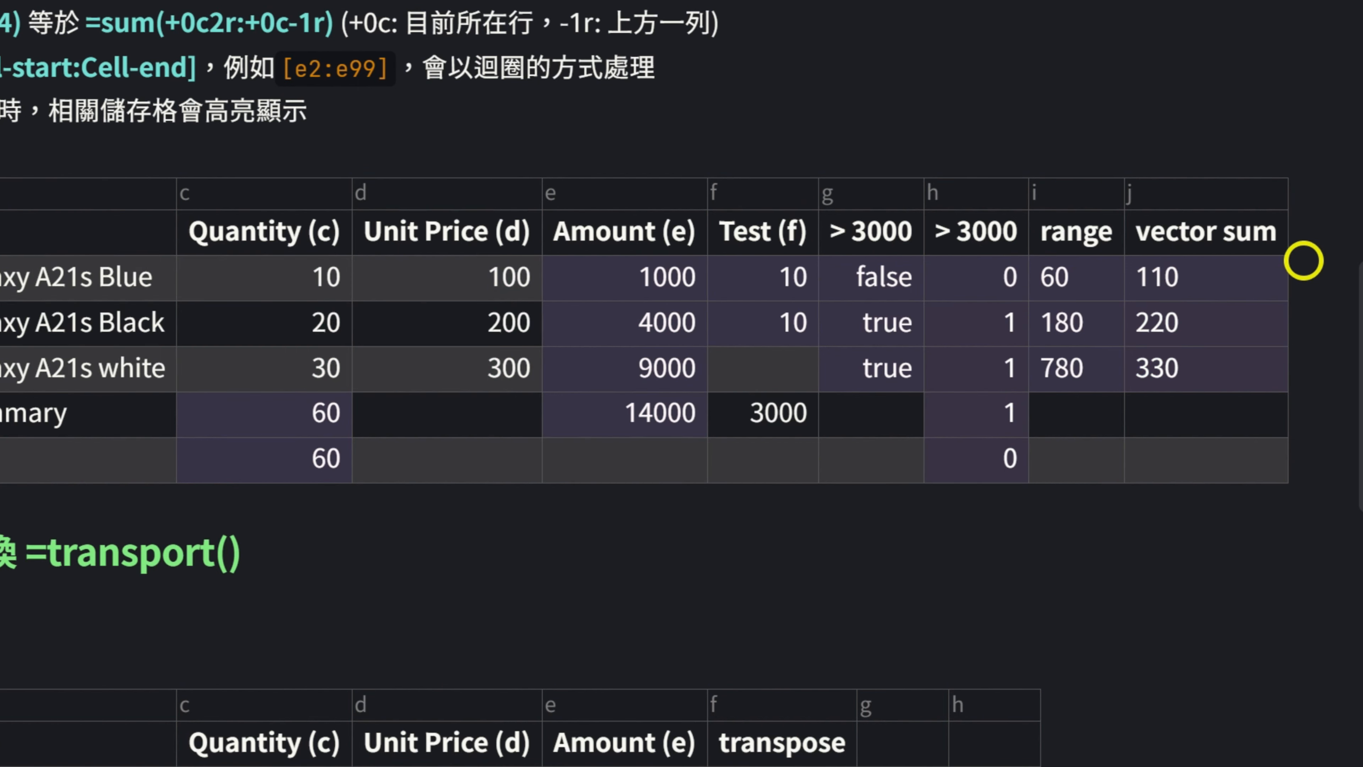
mouse_move(1179, 262)
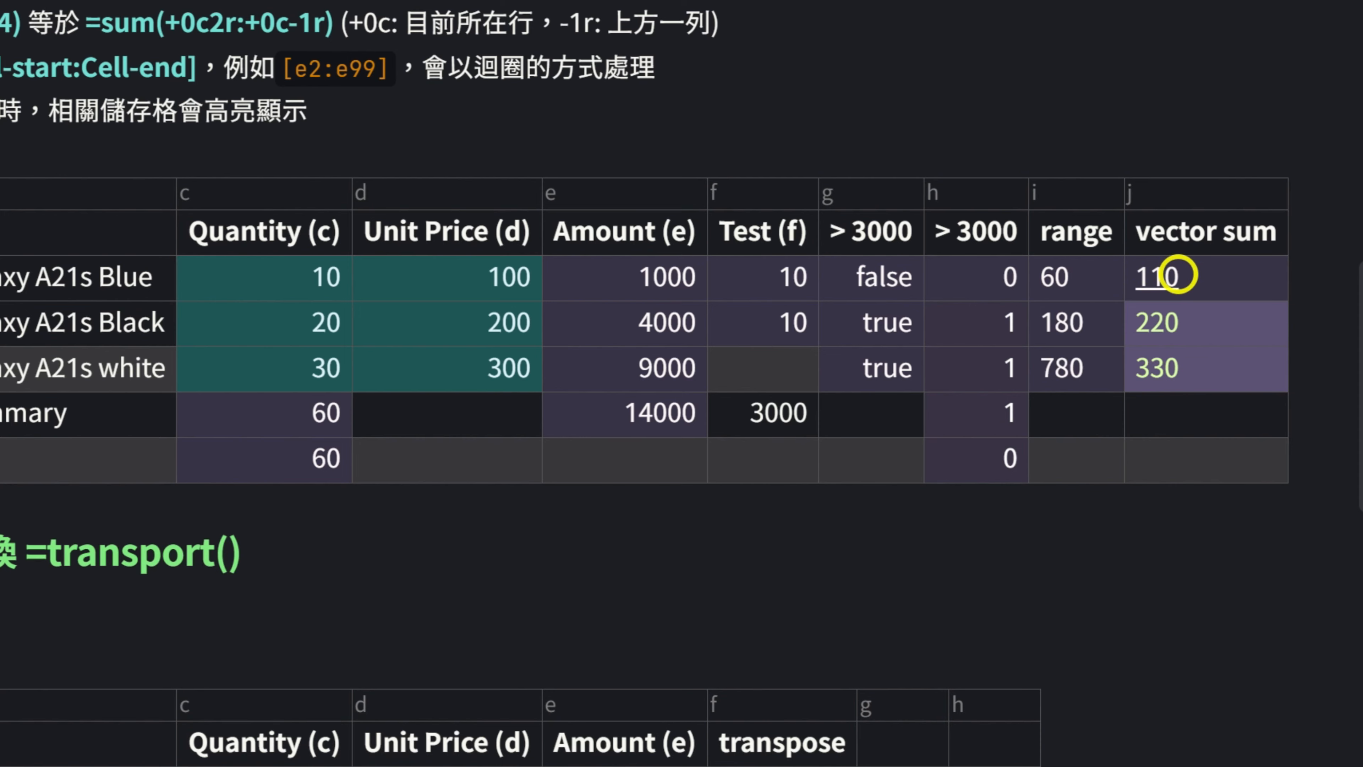
click(1239, 281)
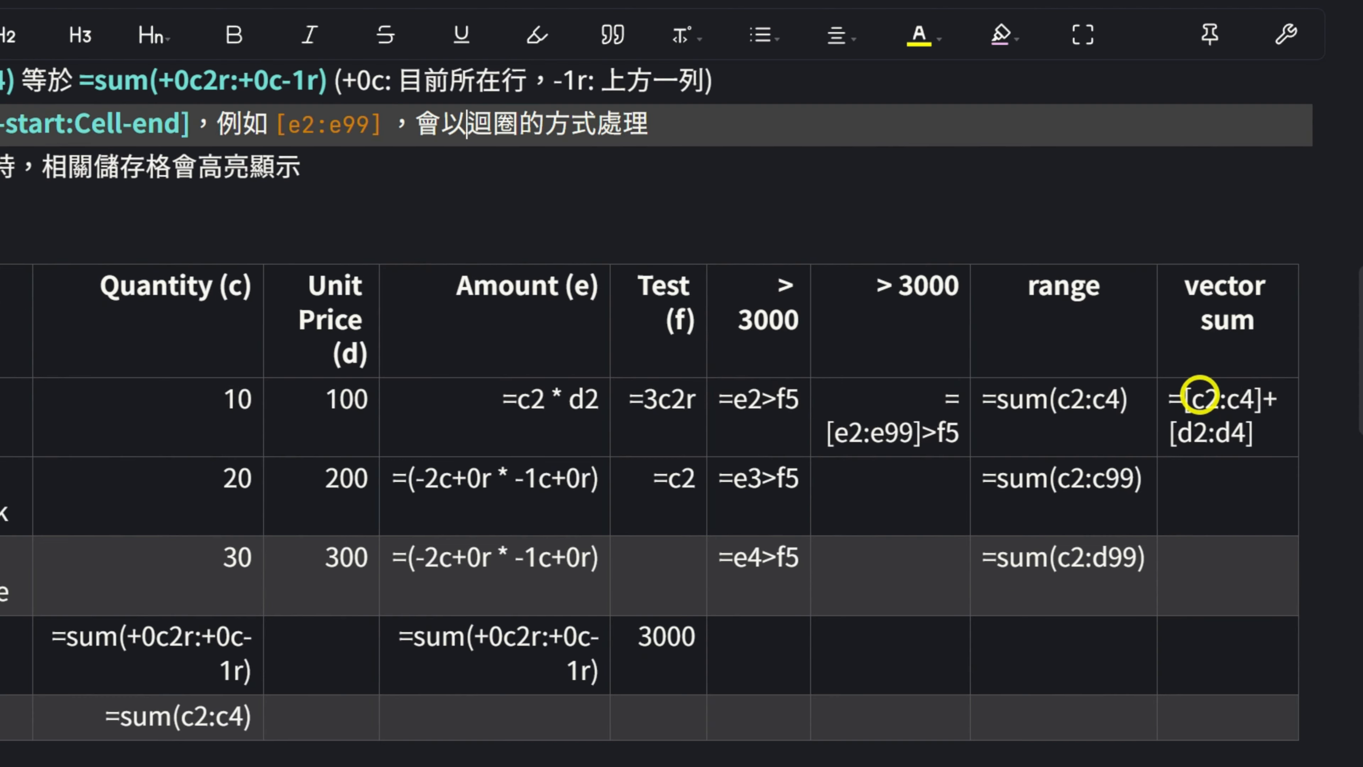
- Compare the vector sum formula with the Quantity and Unit Price cells of row 2, and recheck its results in reading view
click(1184, 438)
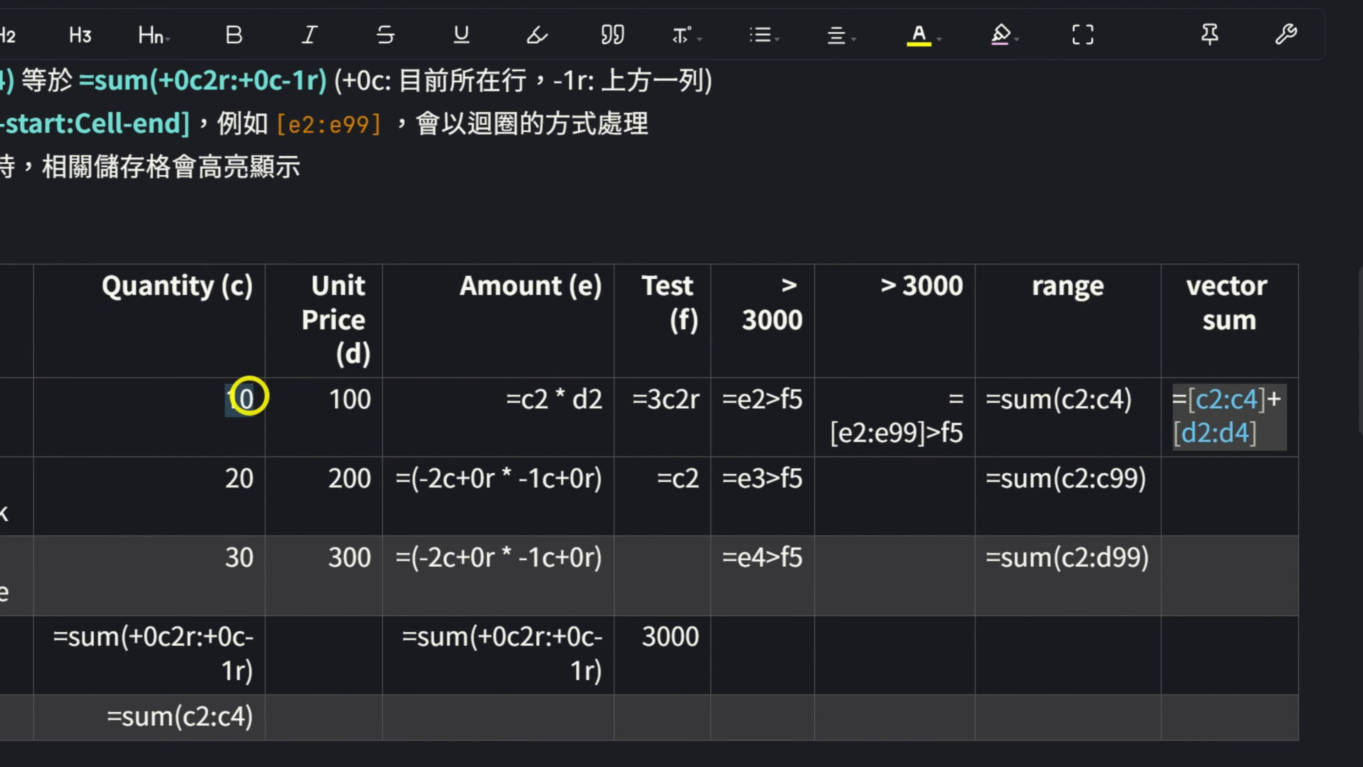
click(214, 397)
click(319, 399)
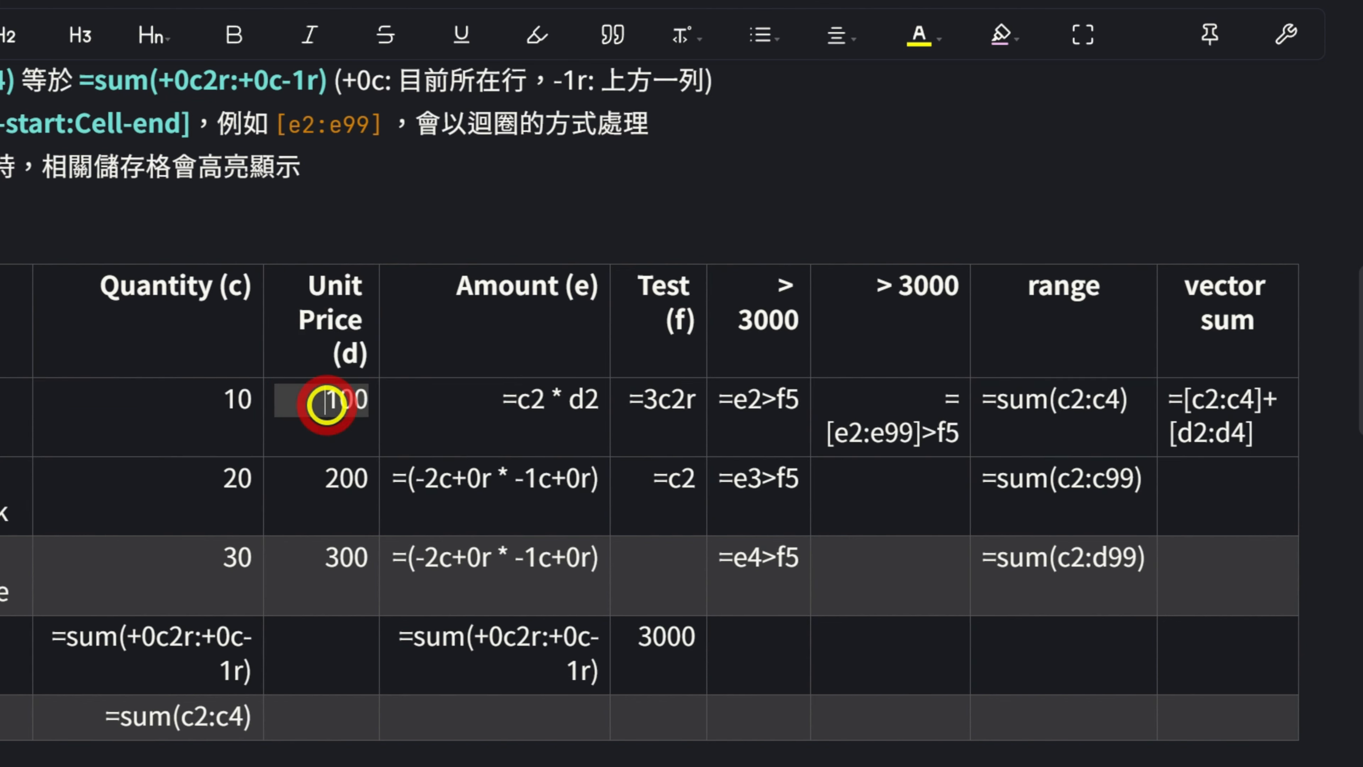
click(226, 397)
click(340, 398)
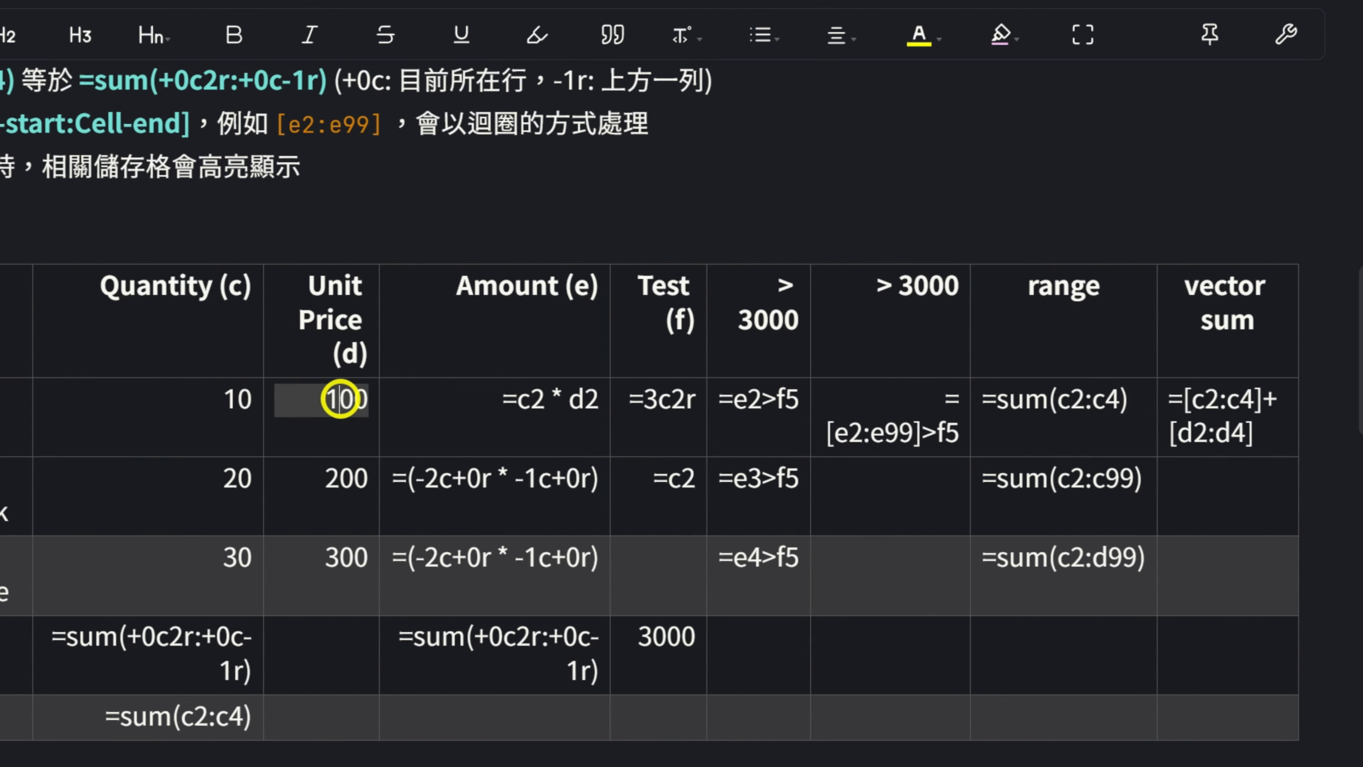
click(1240, 403)
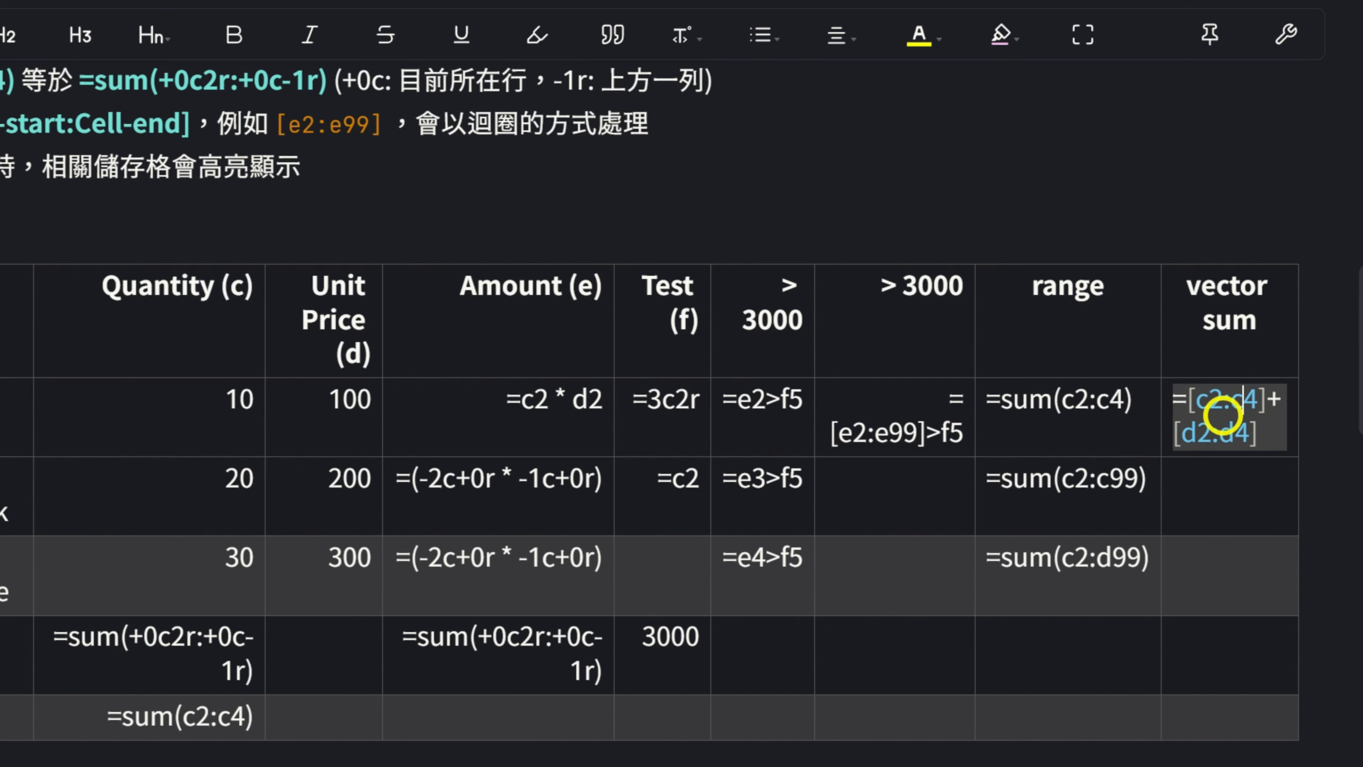
click(1229, 500)
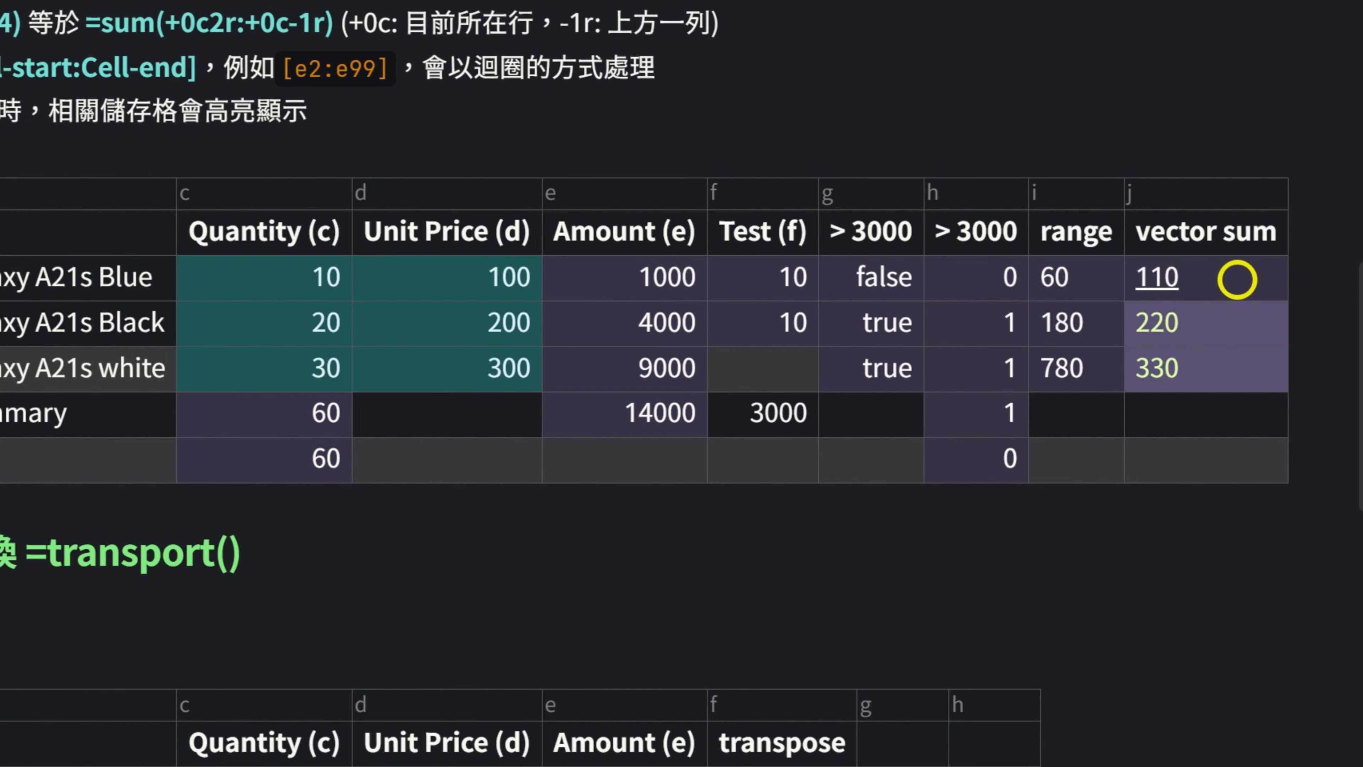
- Change the row 2 vector sum formula to =[c2:c4]*[d2:d4] and check its result in reading view before returning to editing
click(1237, 280)
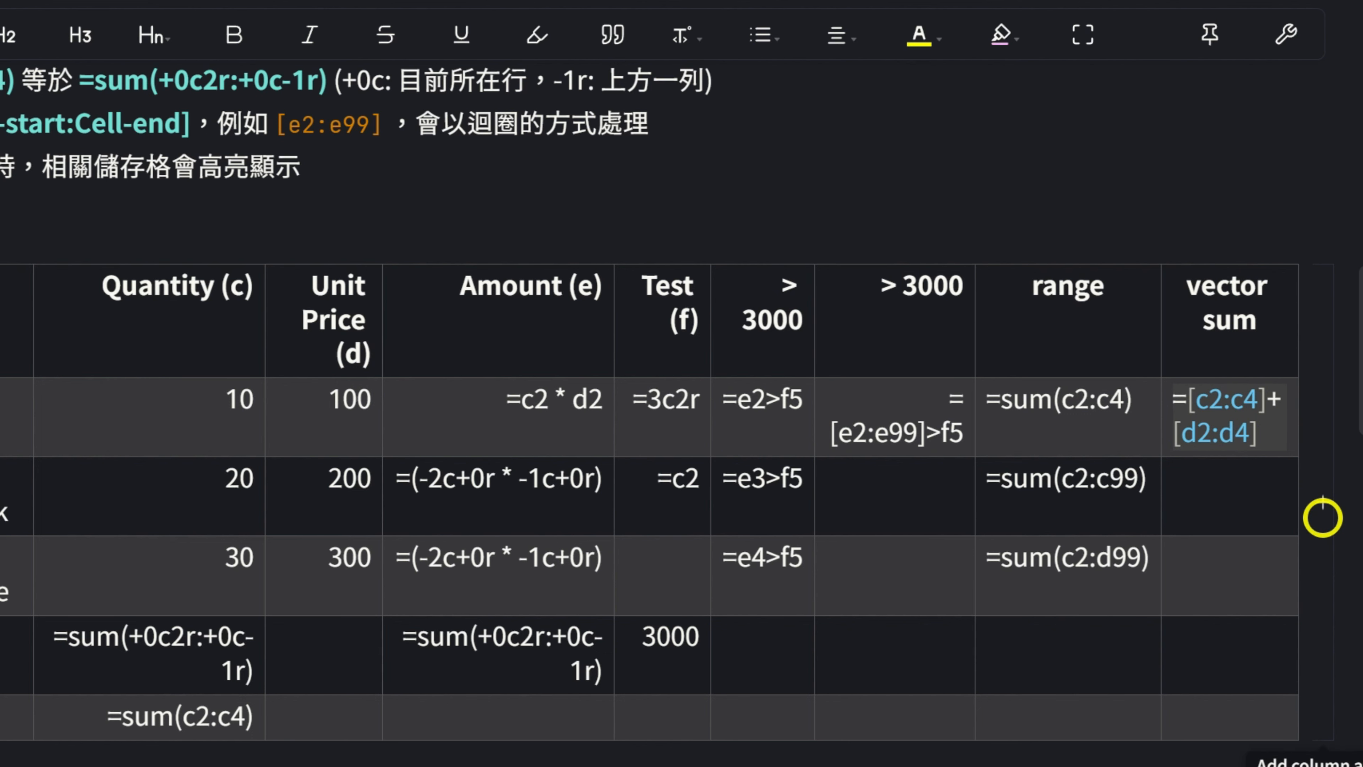
key(BackSpace)
text(()
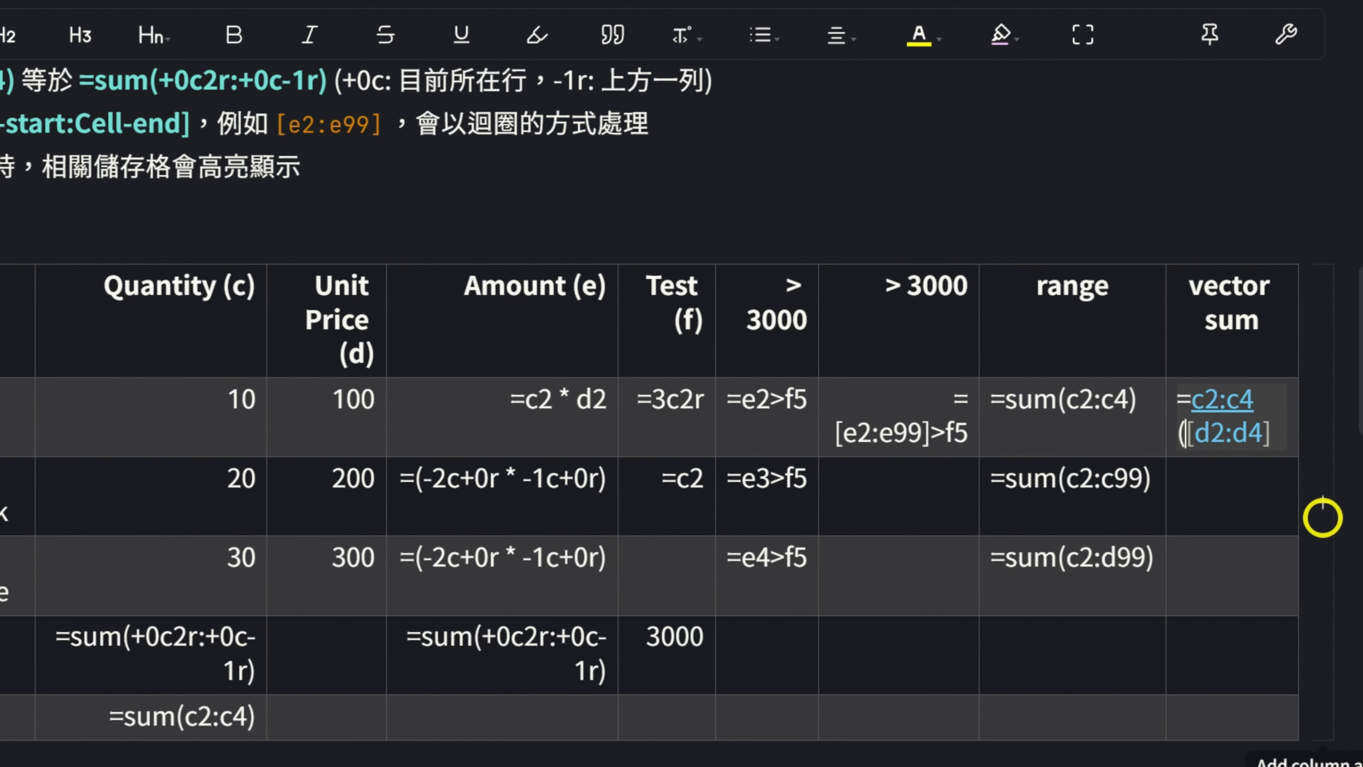
key(BackSpace)
text(*)
click(1242, 502)
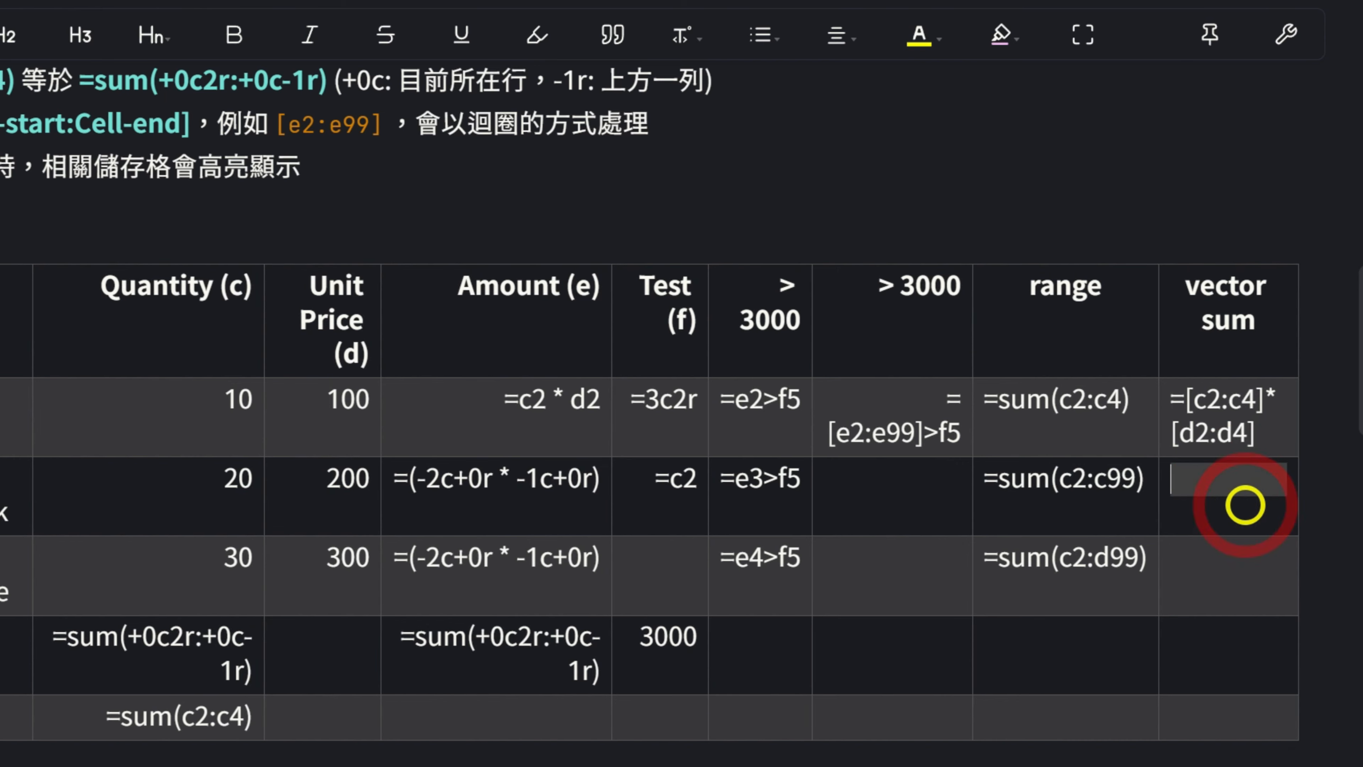
key(ctrl+e)
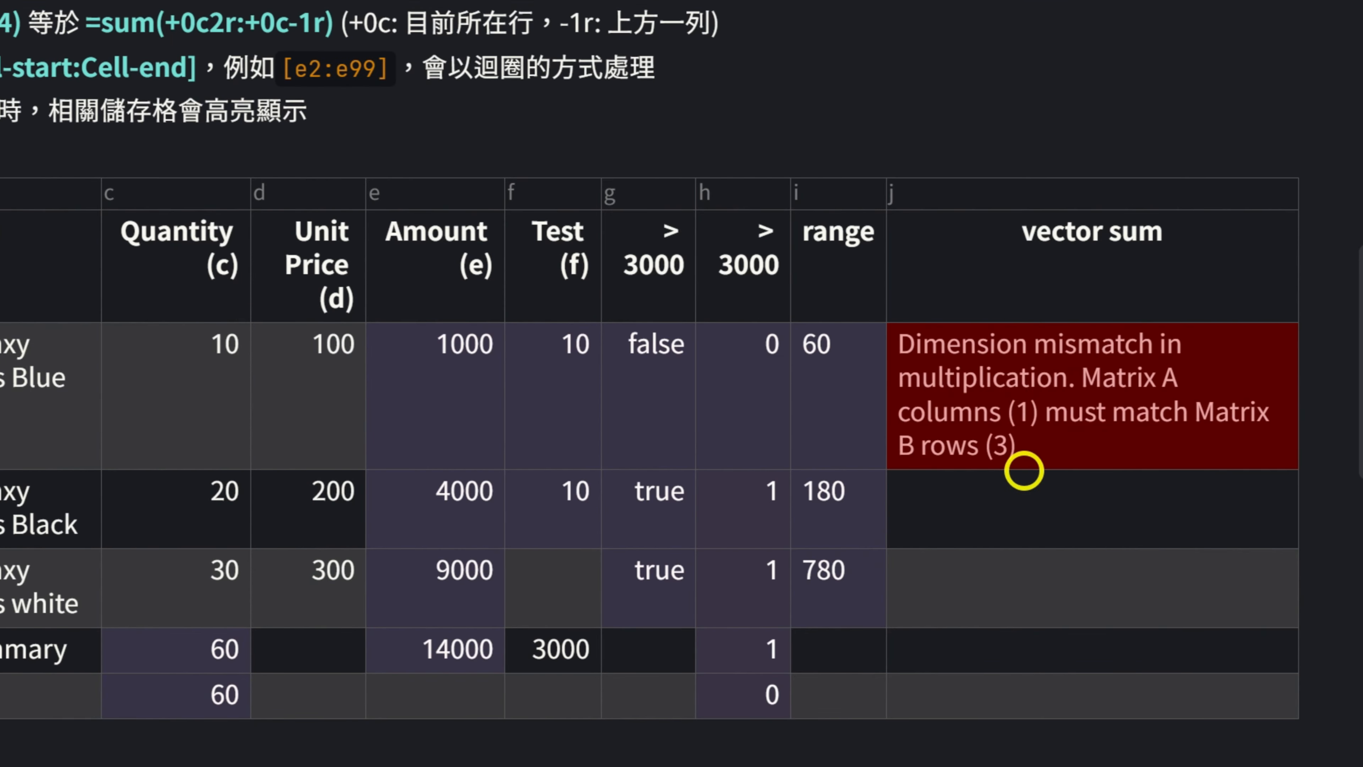
key(ctrl+e)
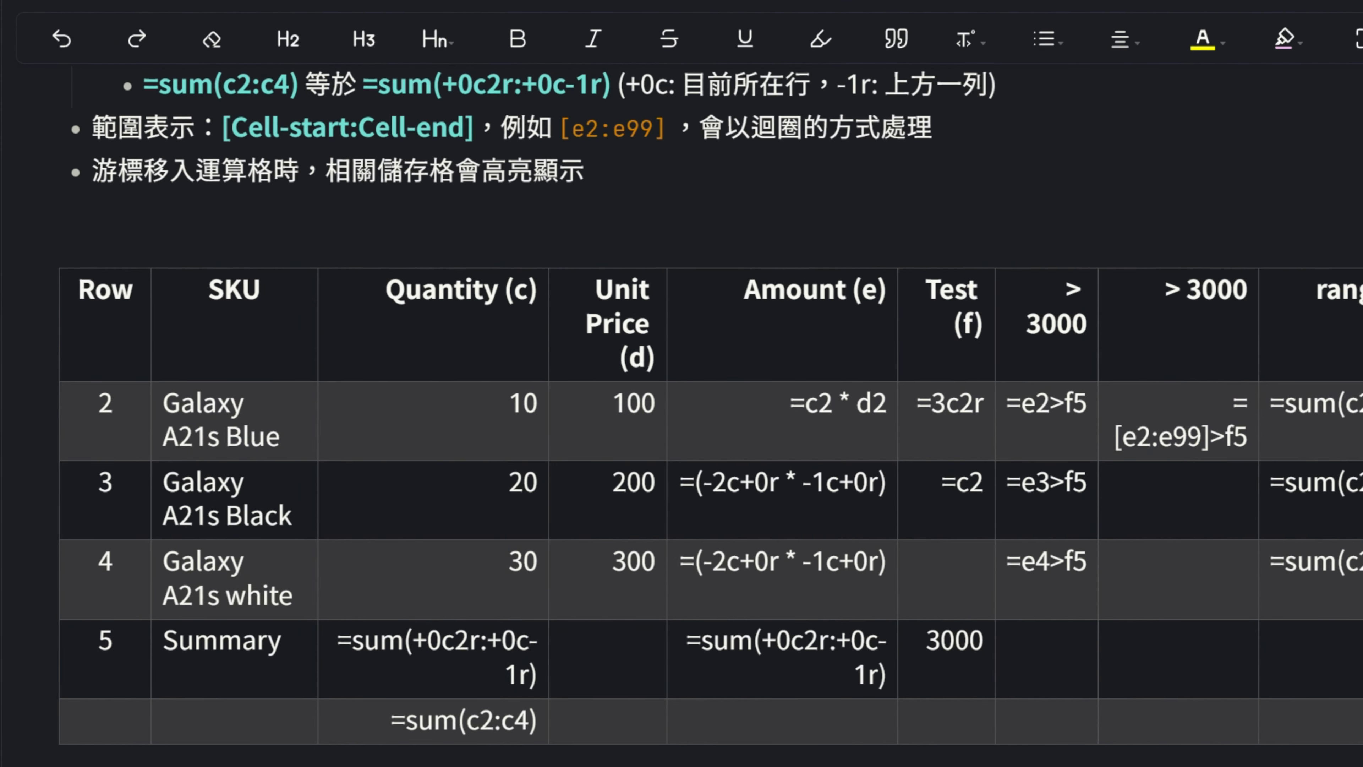
- Change the row 2 vector sum formula back to =[c2:c4]+[d2:d4] and render the table in reading view
key(shift+Return)
key(BackSpace)
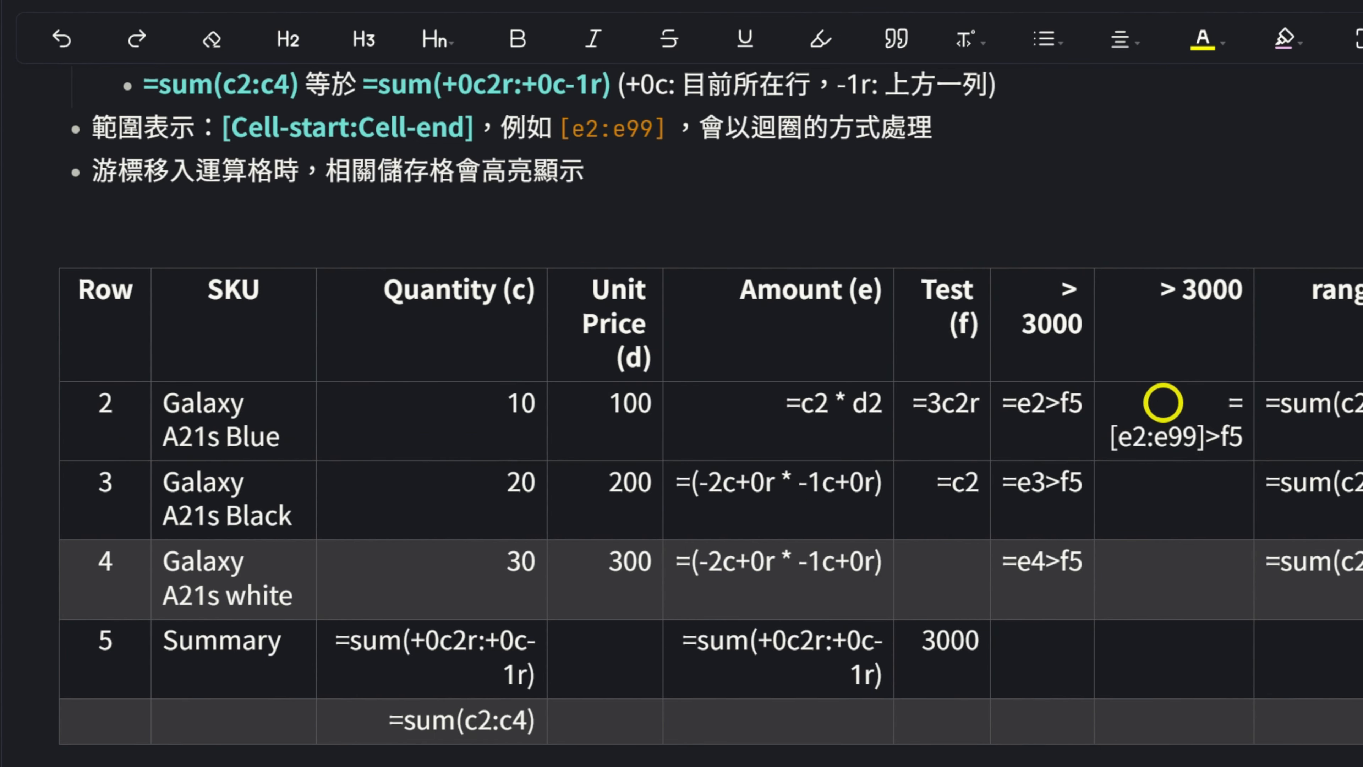
scroll(1033, 425, up, 5)
scroll(1032, 426, down, 5)
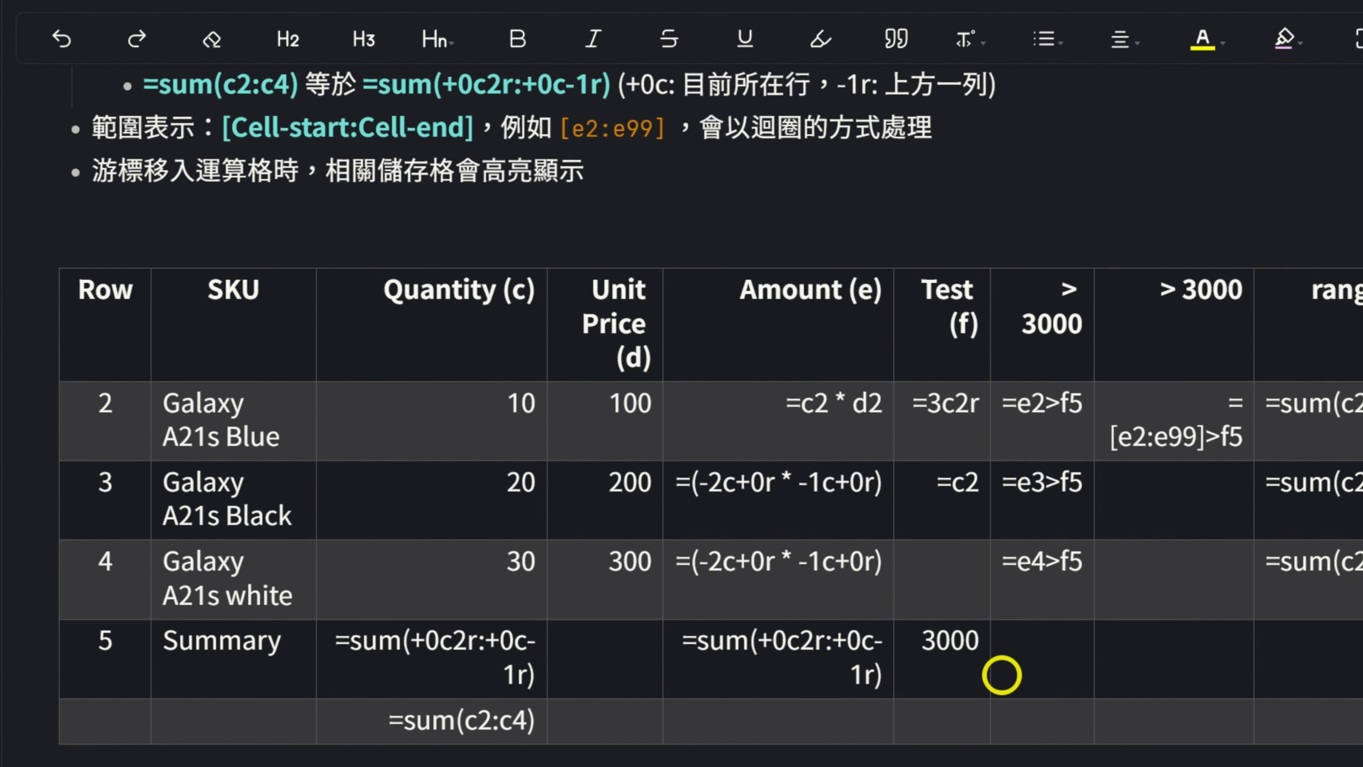
key(Escape)
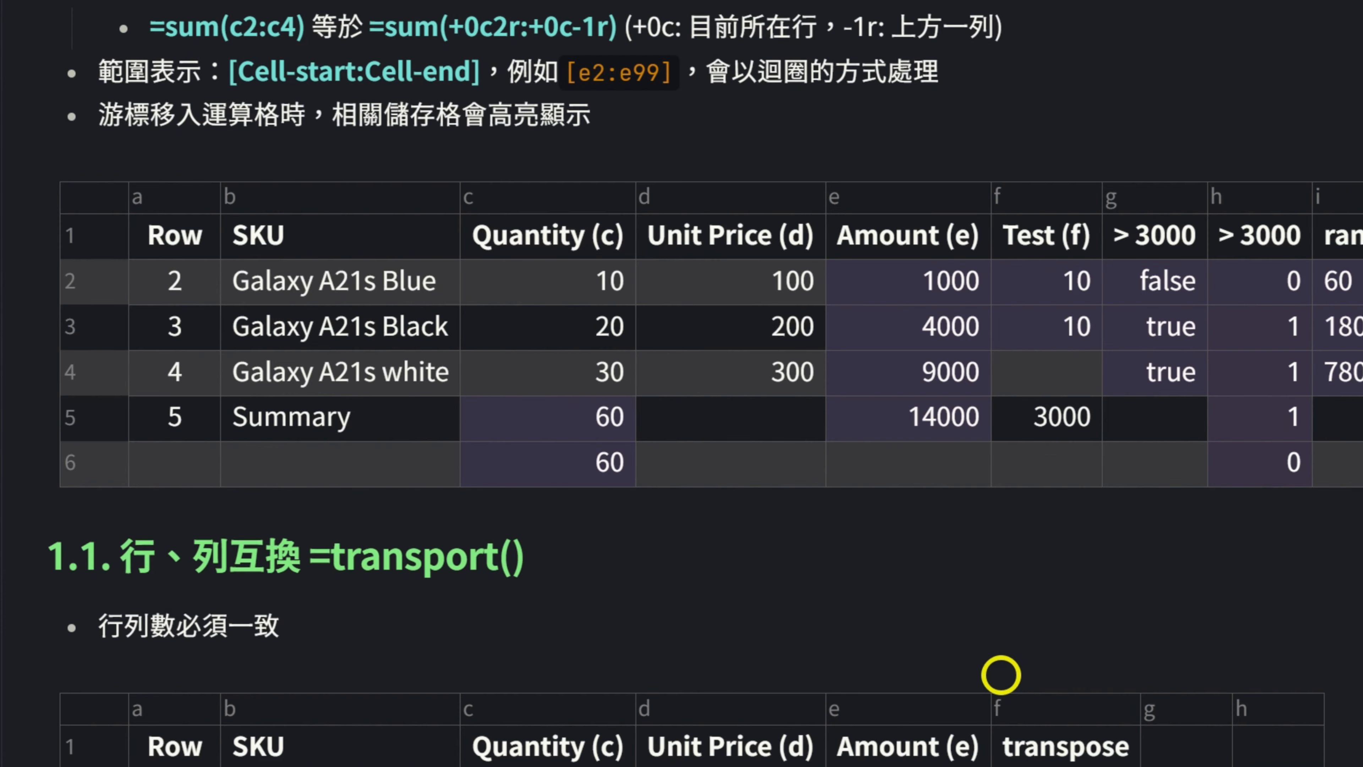
- Examine the highlighted source and dependent cells for the row 2 Quantity, Amount, > 3000 and range values in the rendered table
mouse_move(1339, 372)
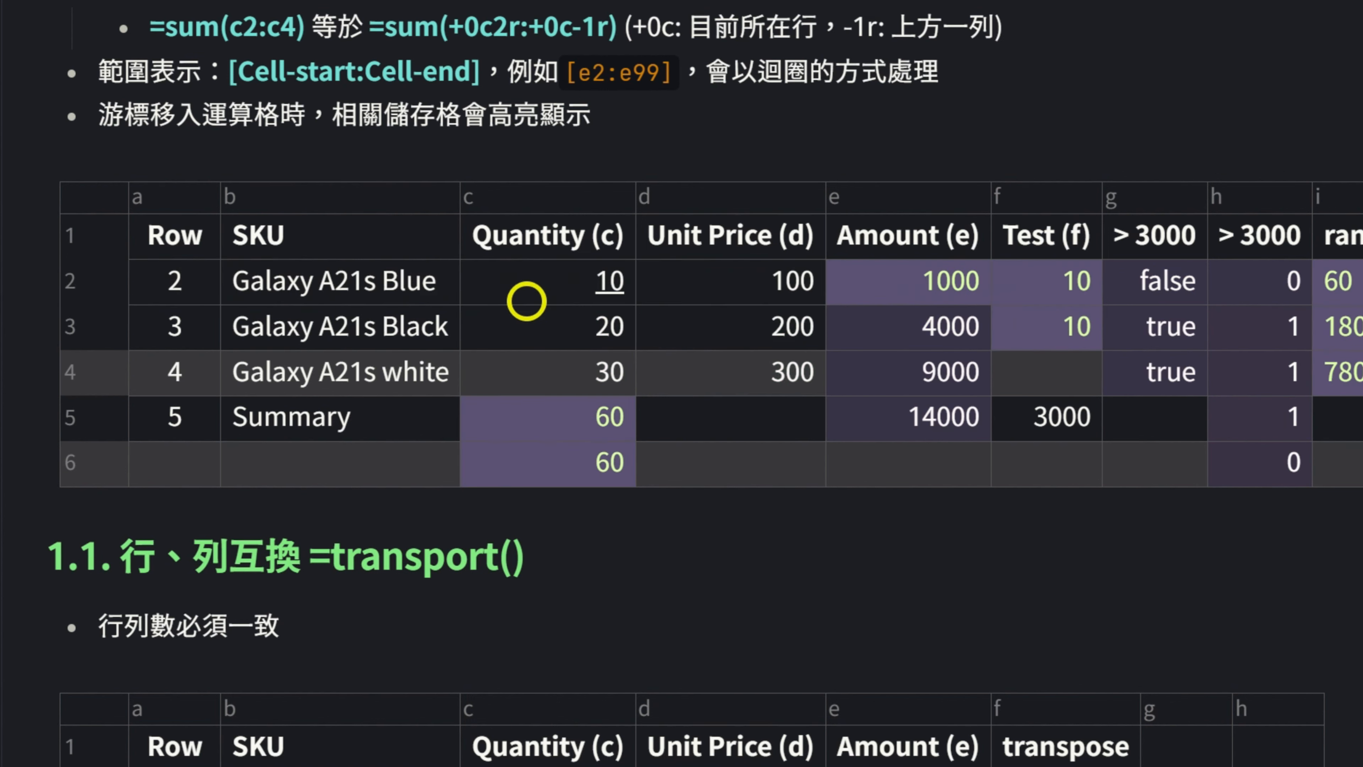
mouse_move(973, 429)
mouse_move(1170, 277)
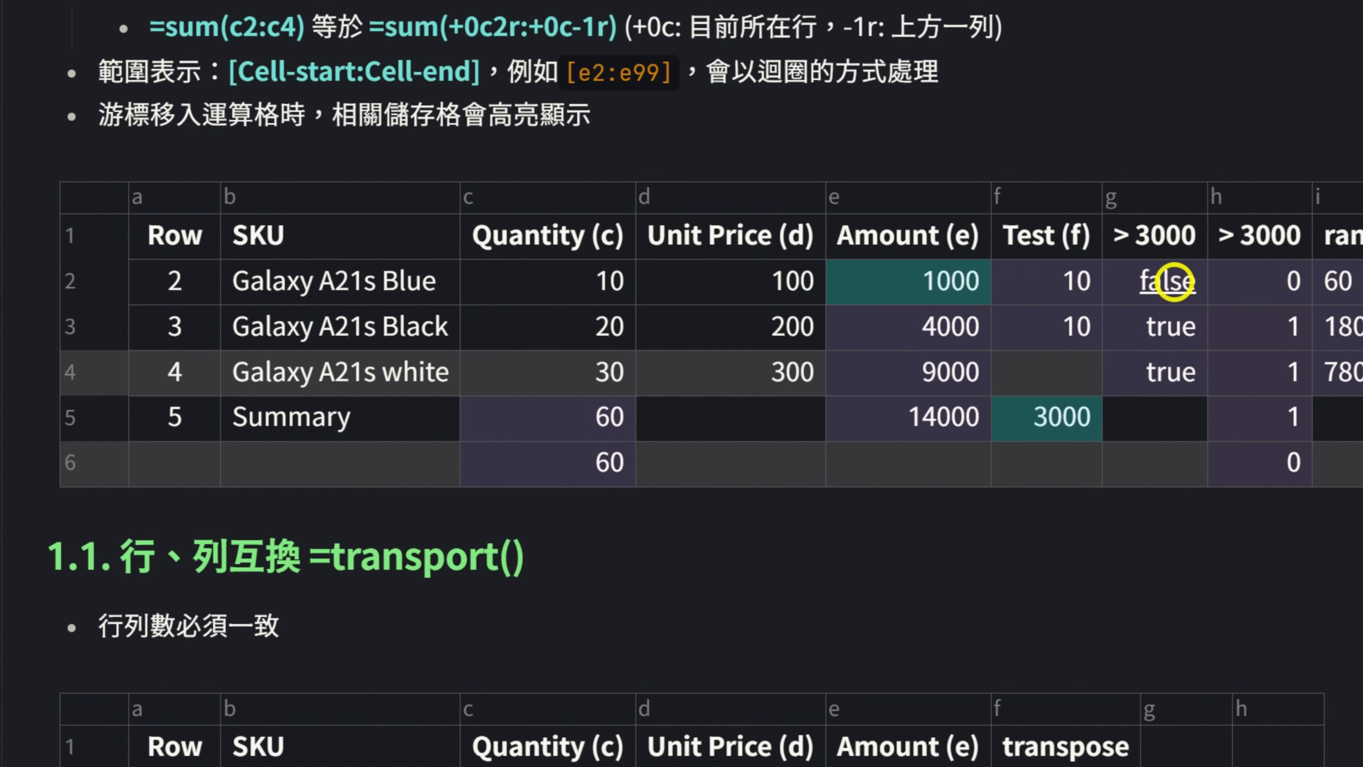
mouse_move(953, 280)
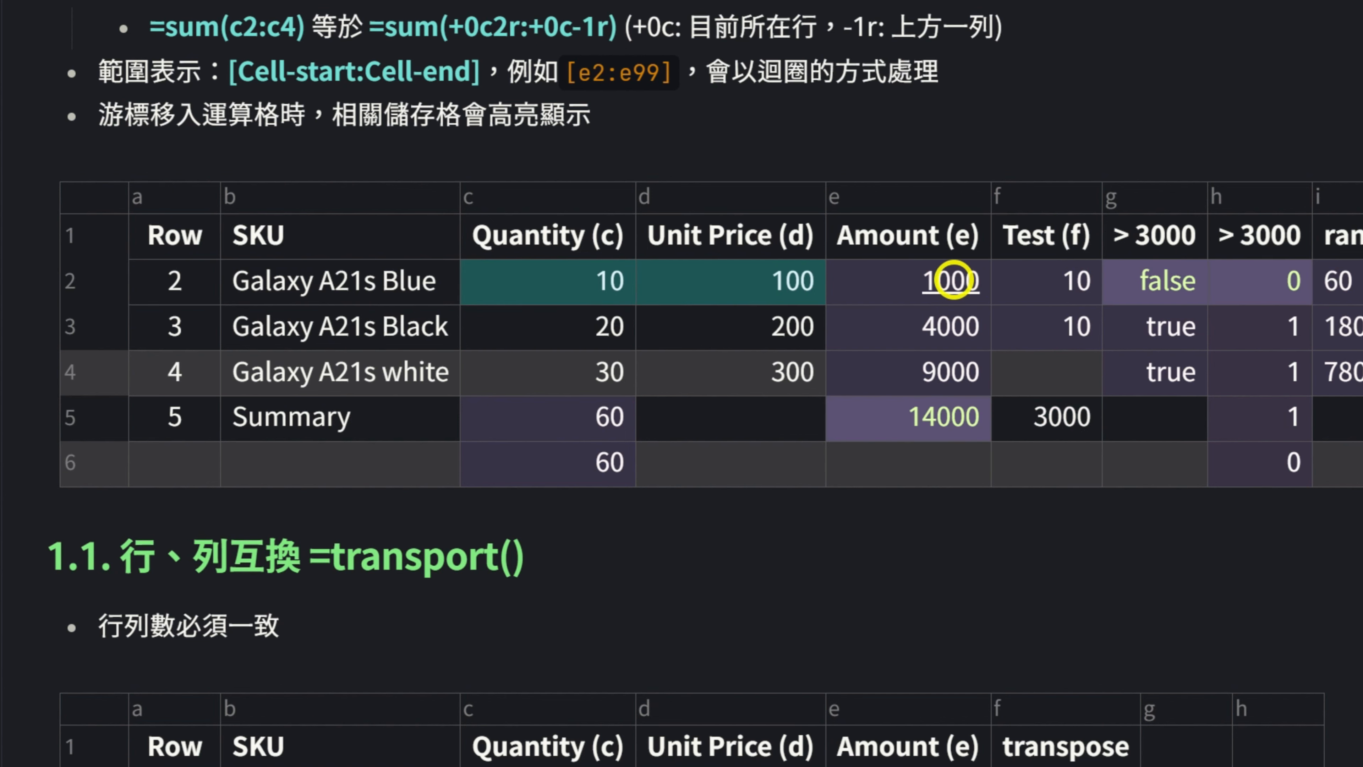
mouse_move(1067, 417)
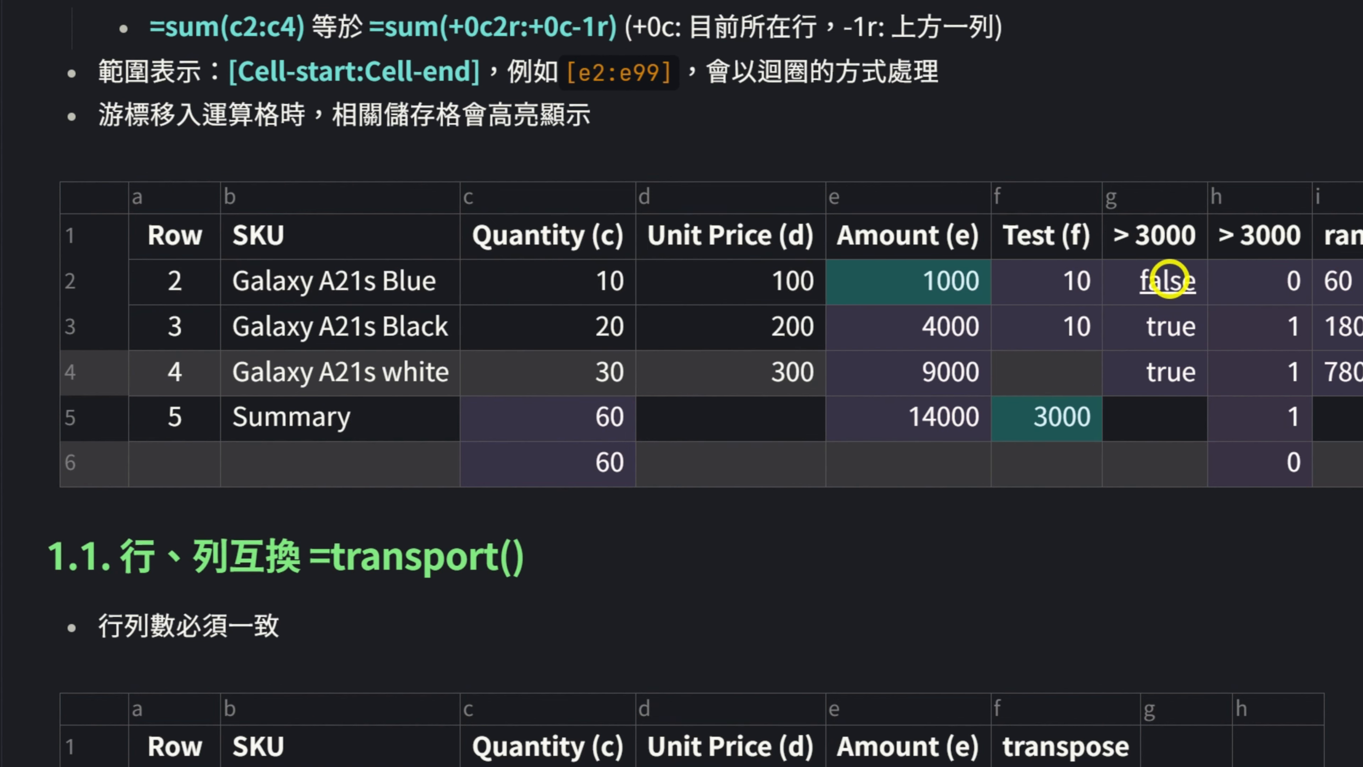
mouse_move(1344, 315)
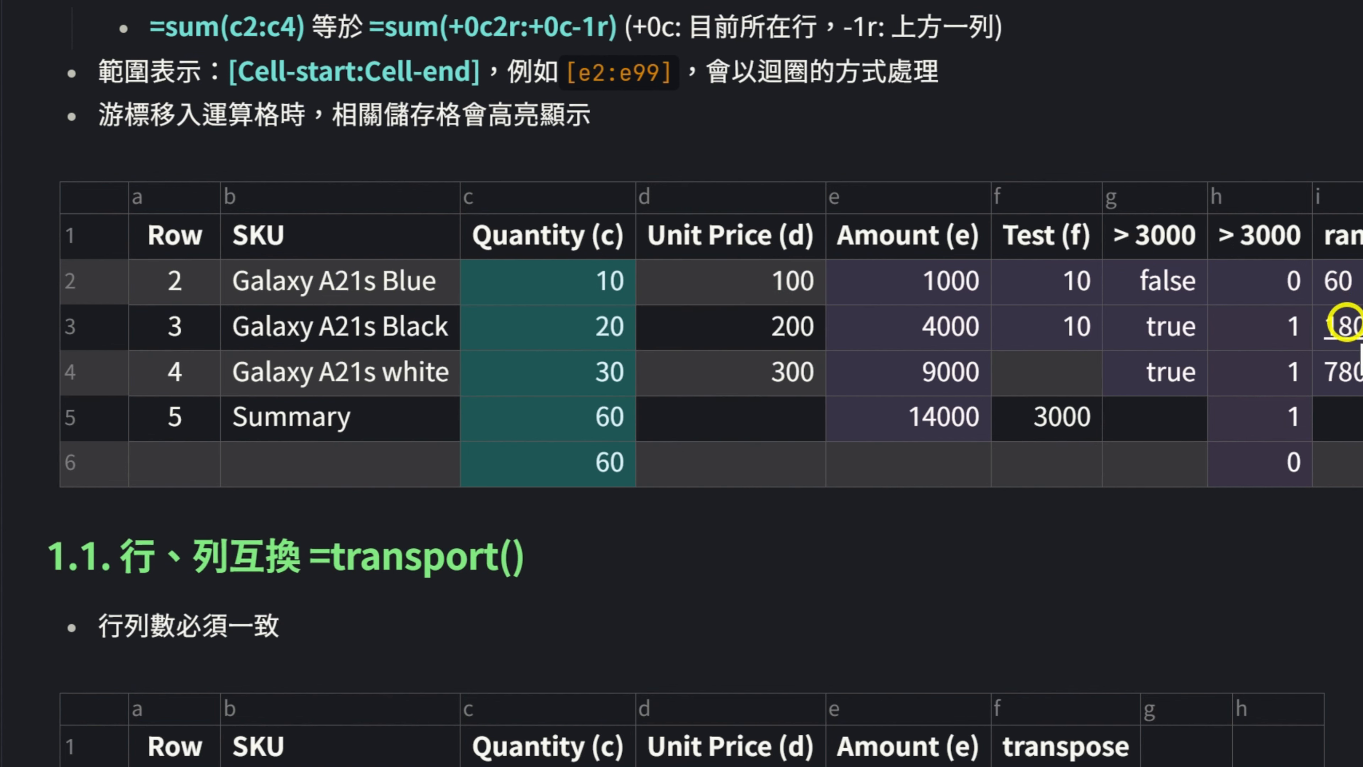
mouse_move(1342, 281)
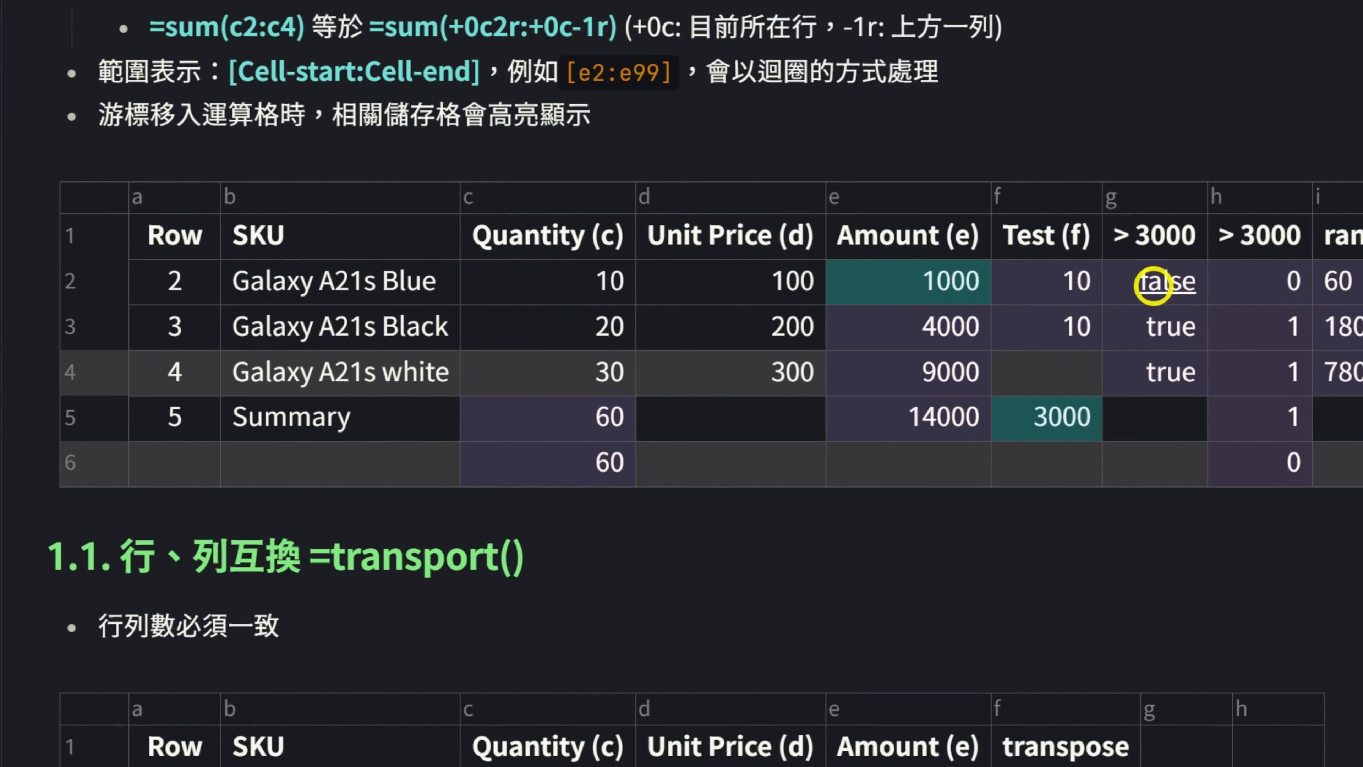
mouse_move(1063, 421)
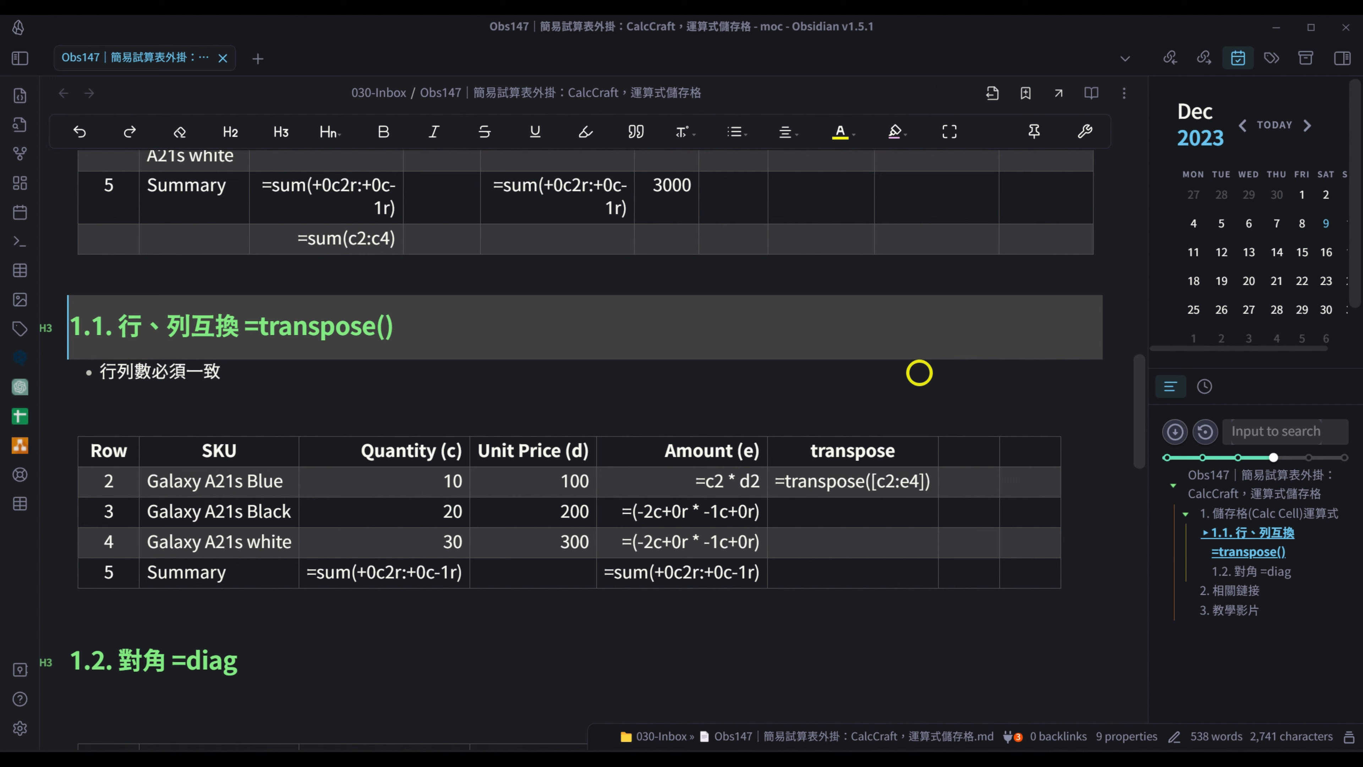
- Examine the formula =transpose([c2:e4]) in section 1.1, selecting its source cells from Quantity to Amount, and check its output in reading view
scroll(920, 373, down, 2)
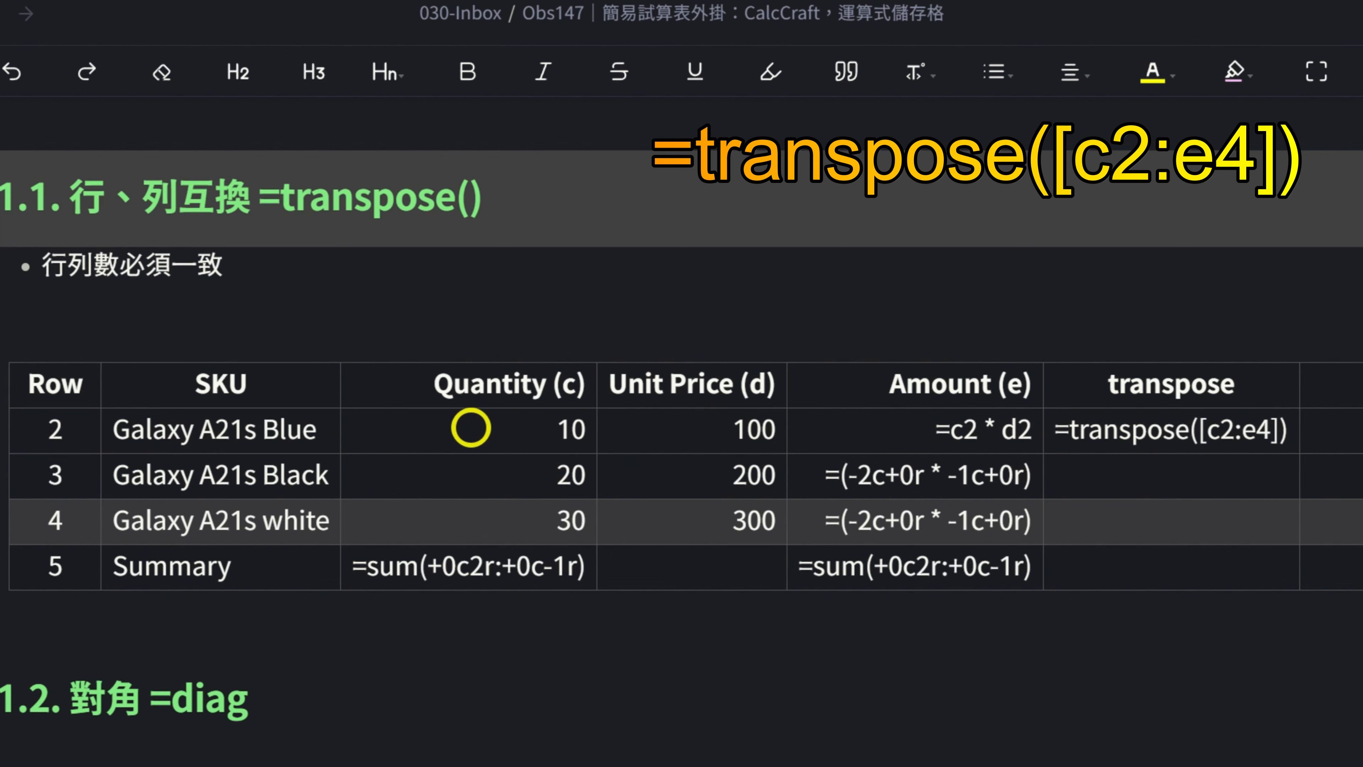
drag(470, 428, 998, 514)
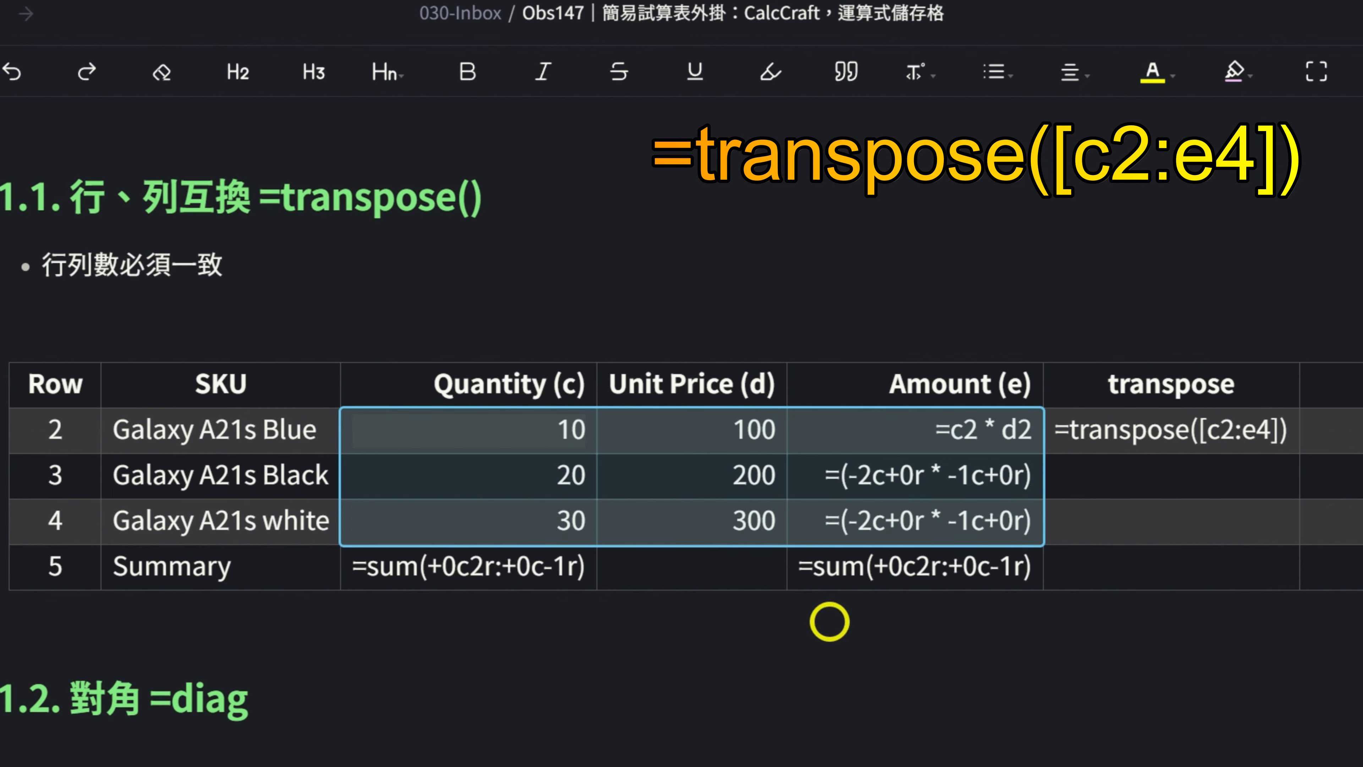
click(528, 614)
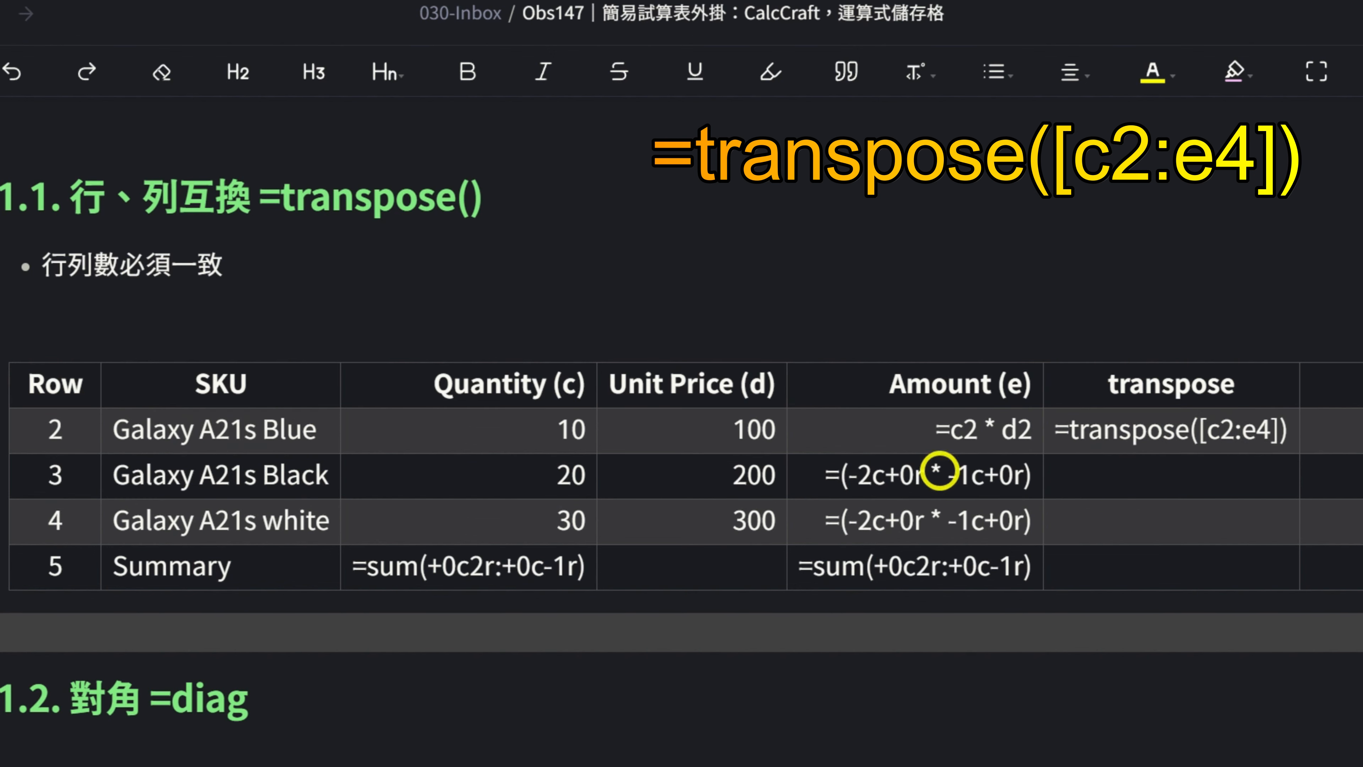
click(917, 413)
click(1128, 424)
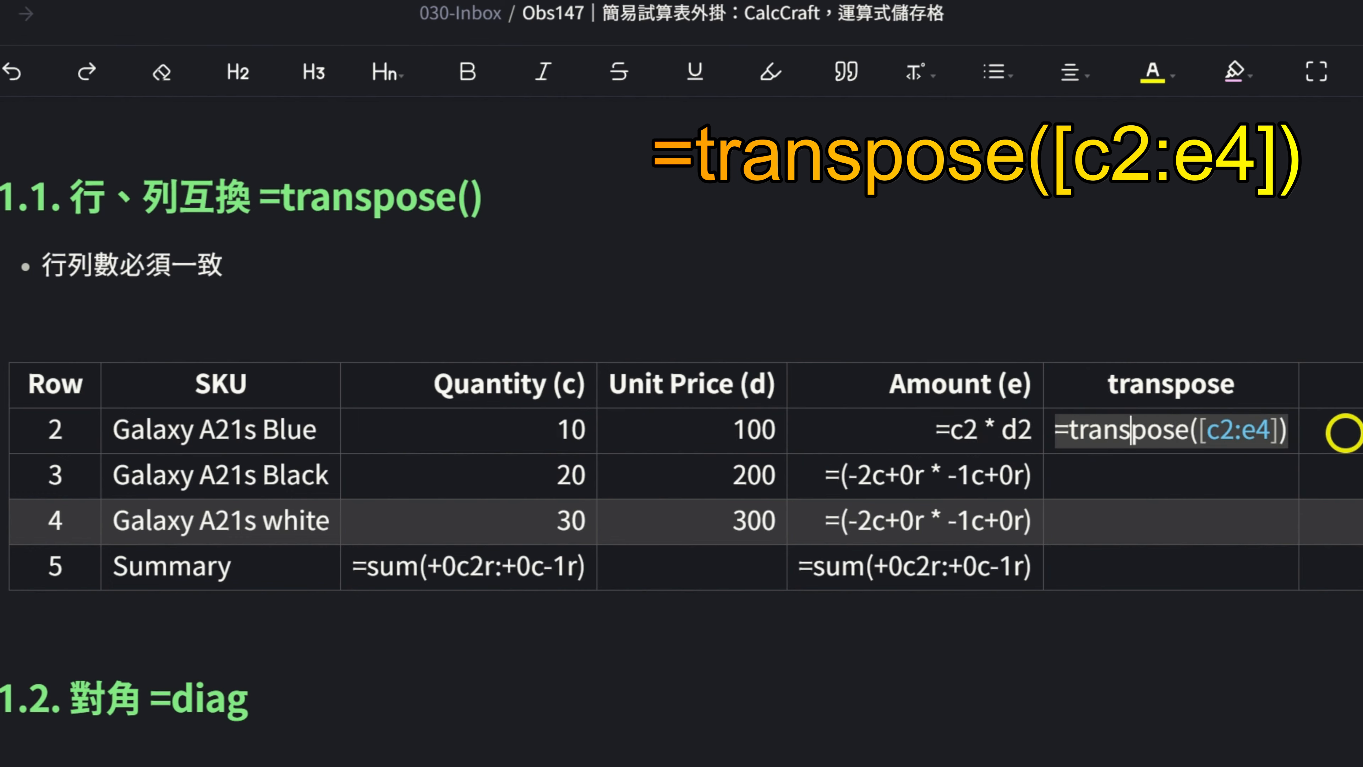
click(1339, 429)
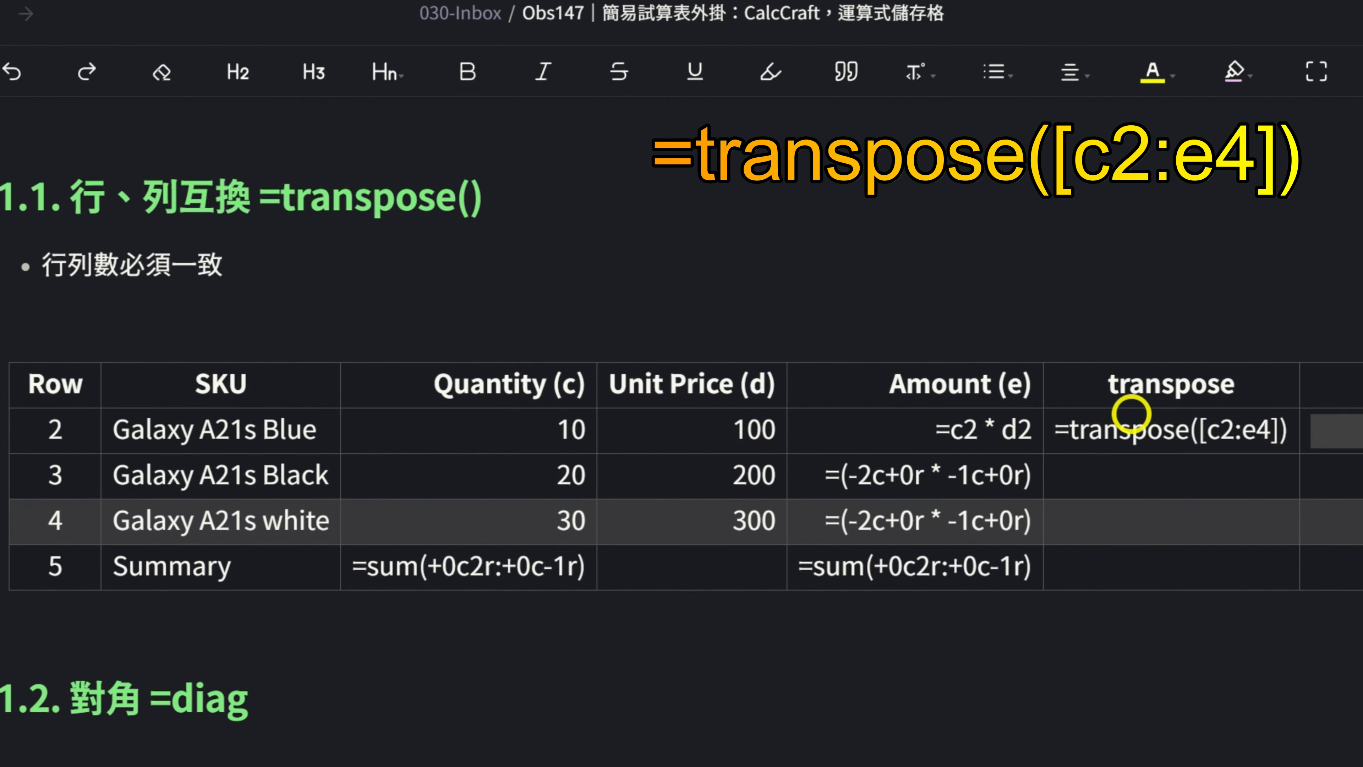
key(ctrl+e)
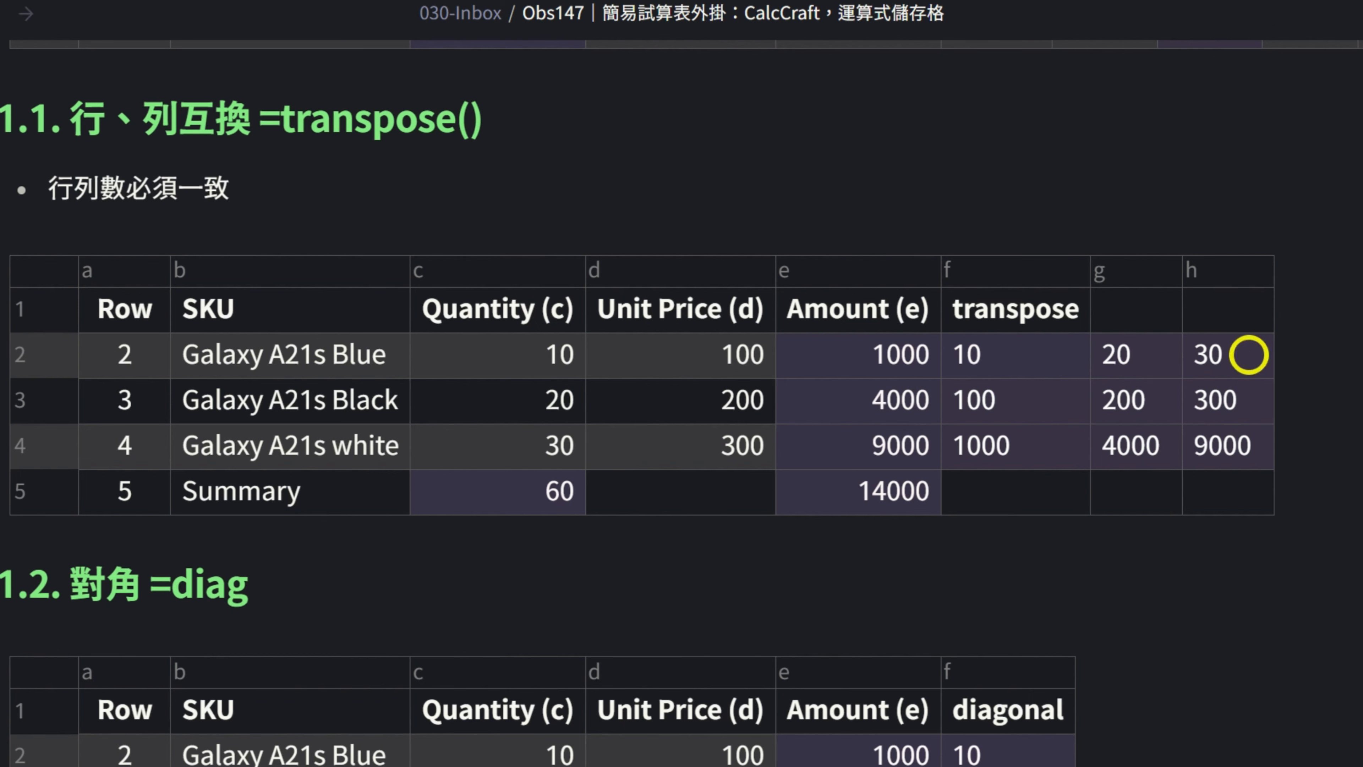
- Examine the formula =diag([c2:e4]) in section 1.2, selecting its source range and the diagonal cells, and check its output in reading view
scroll(1258, 460, down, 5)
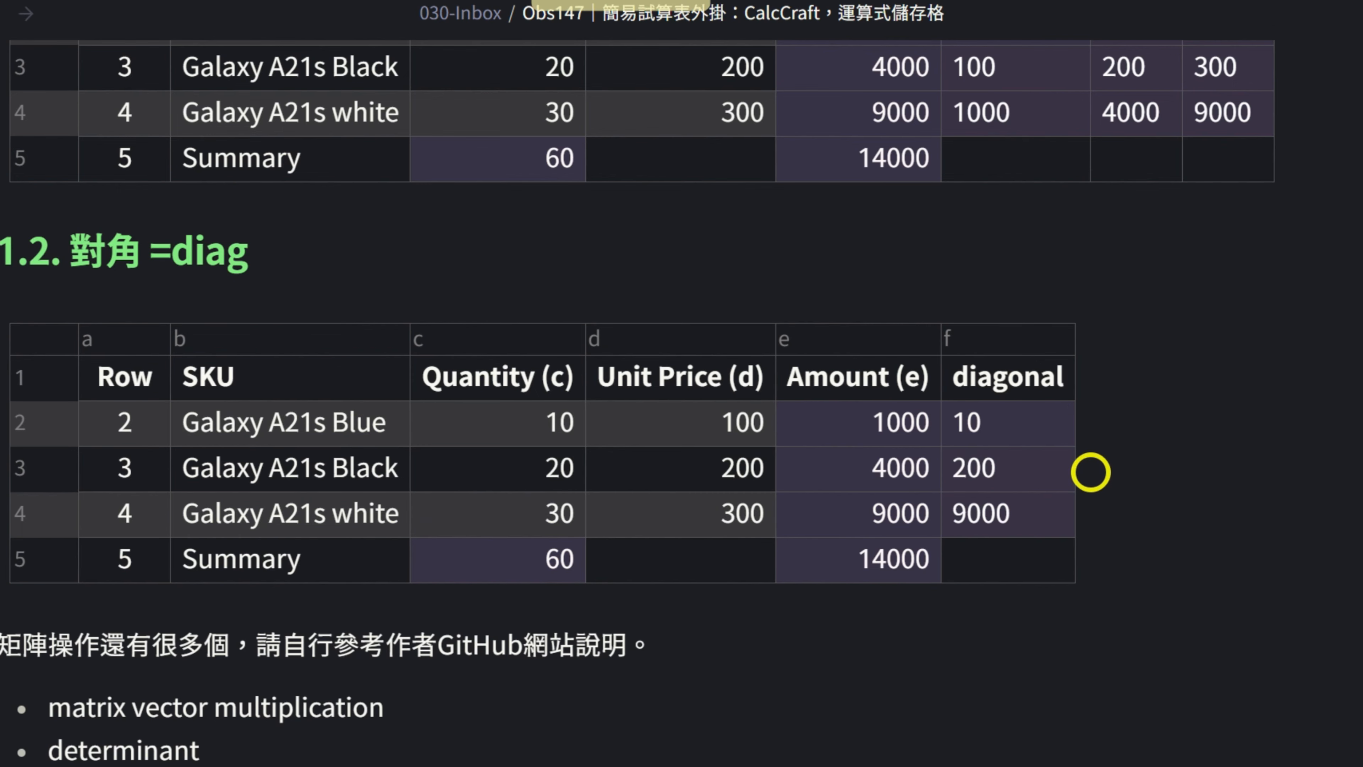
key(ctrl+e)
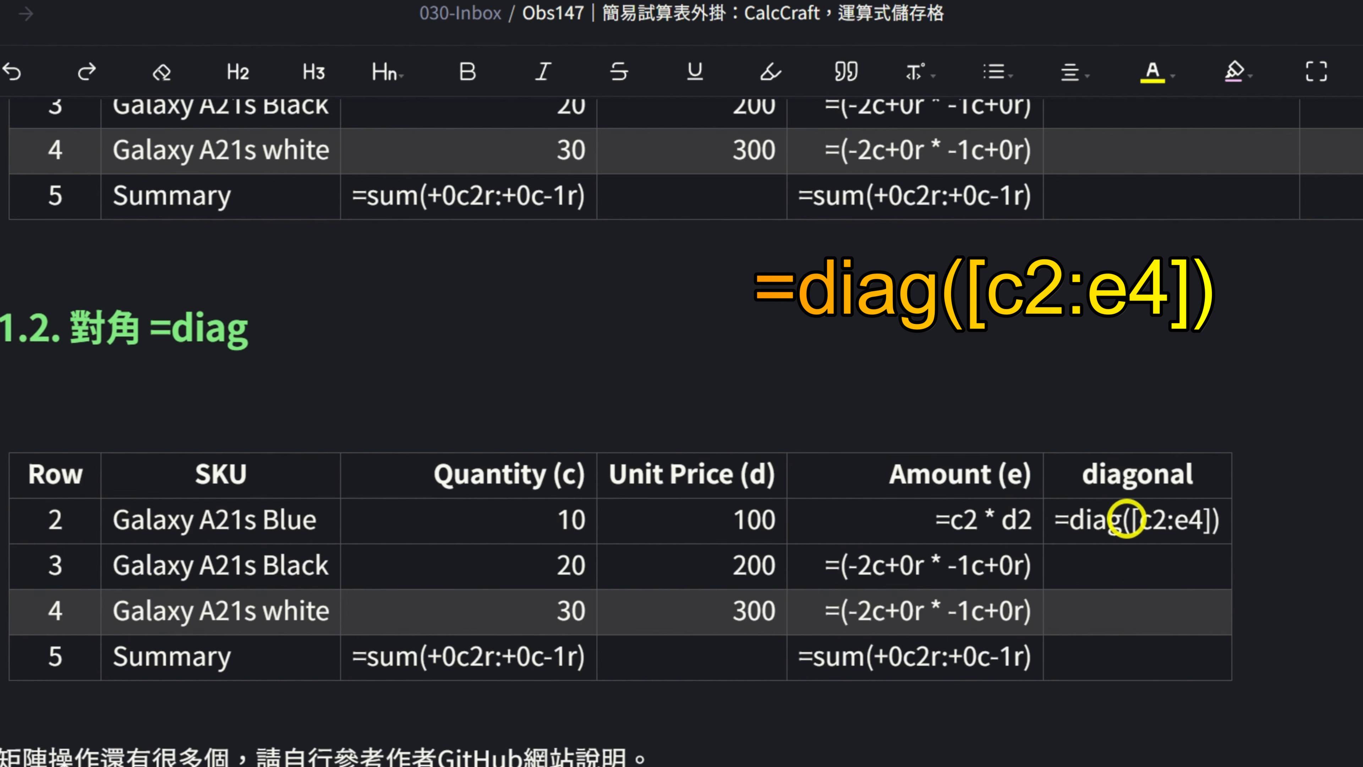
drag(435, 538, 956, 624)
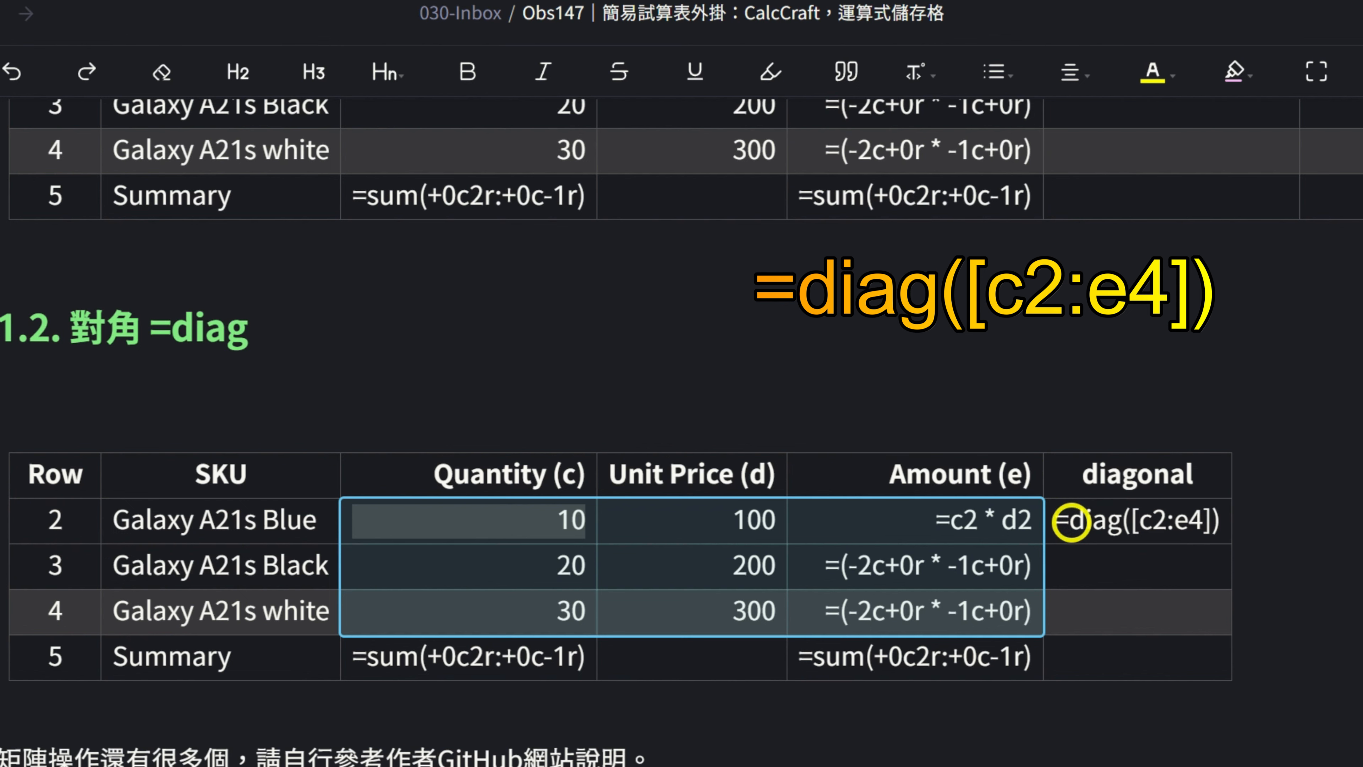
click(1071, 521)
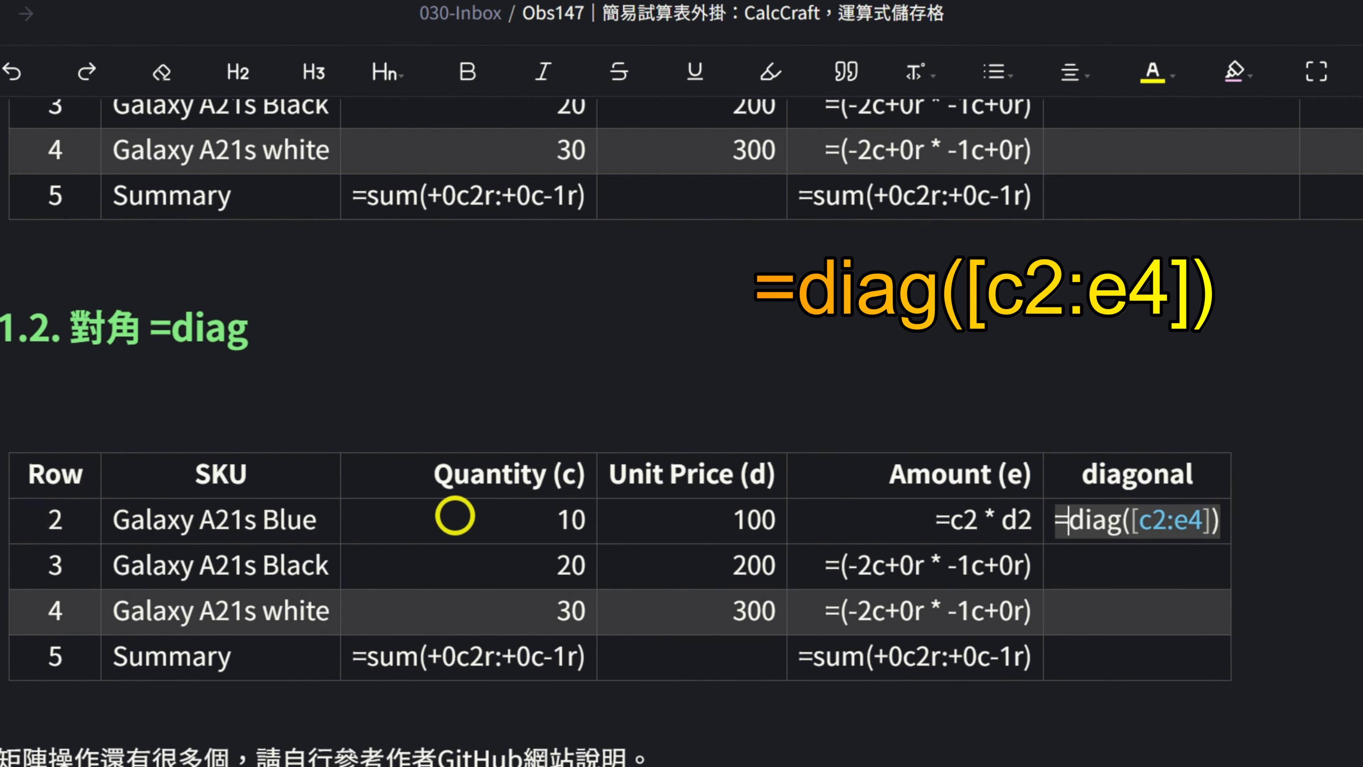
click(365, 513)
click(731, 566)
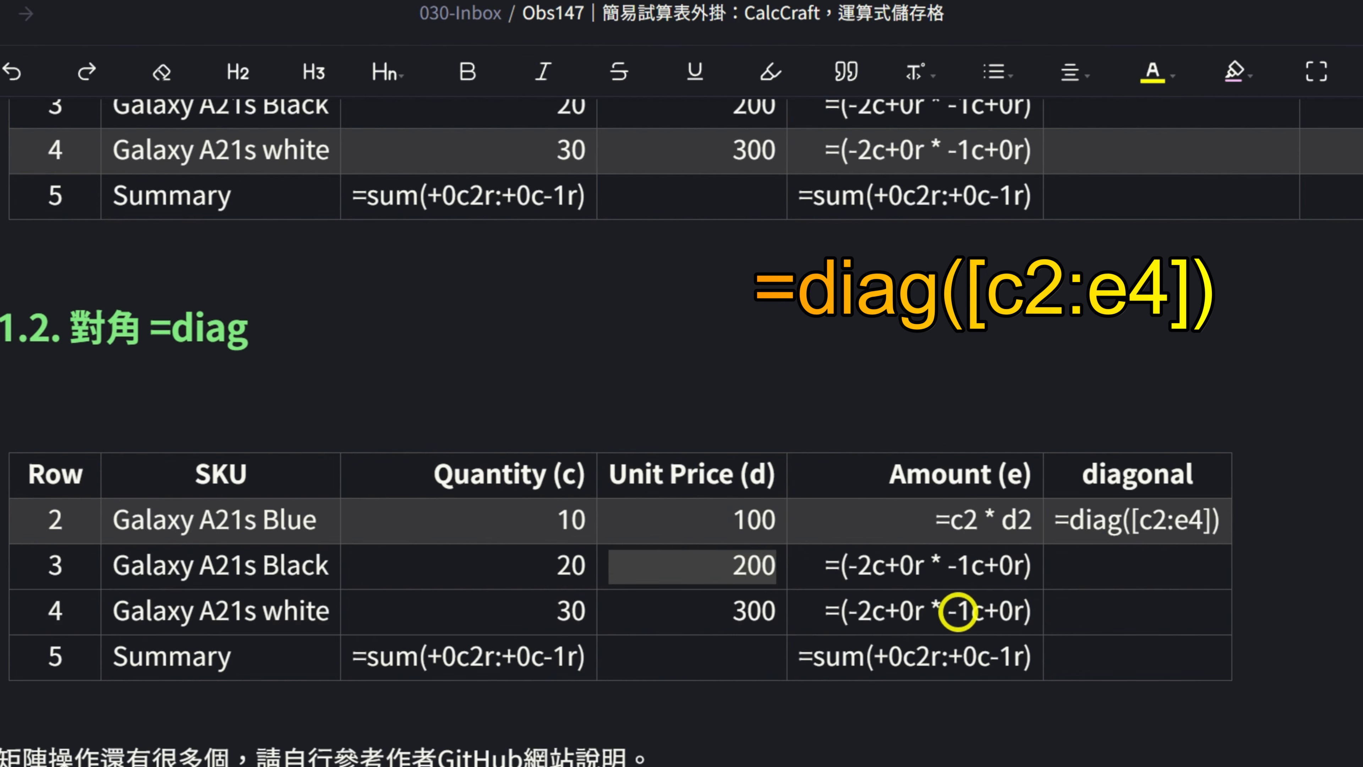
click(958, 612)
key(ctrl+e)
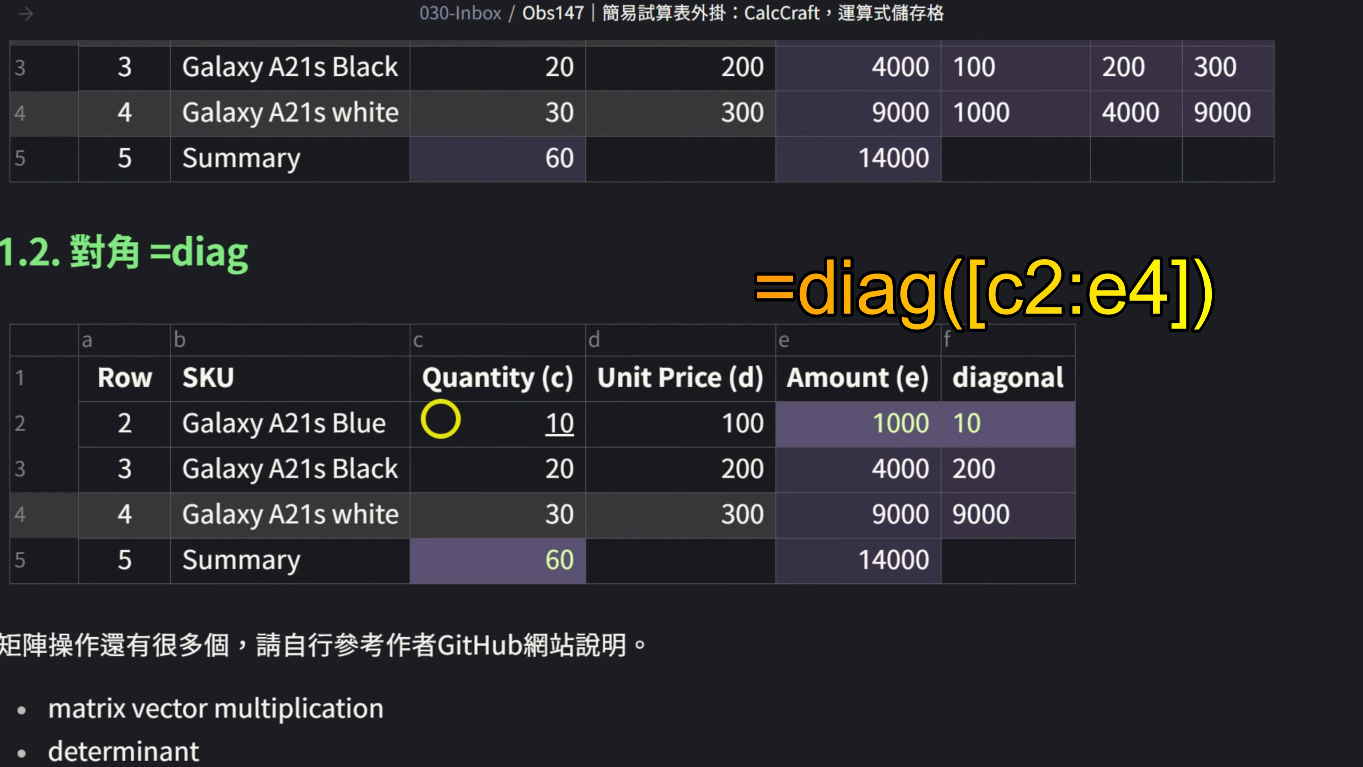
- Review the list of further matrix operations and related links, and return to the note's beginning to recheck the Calc Cell formula table
scroll(685, 467, down, 4)
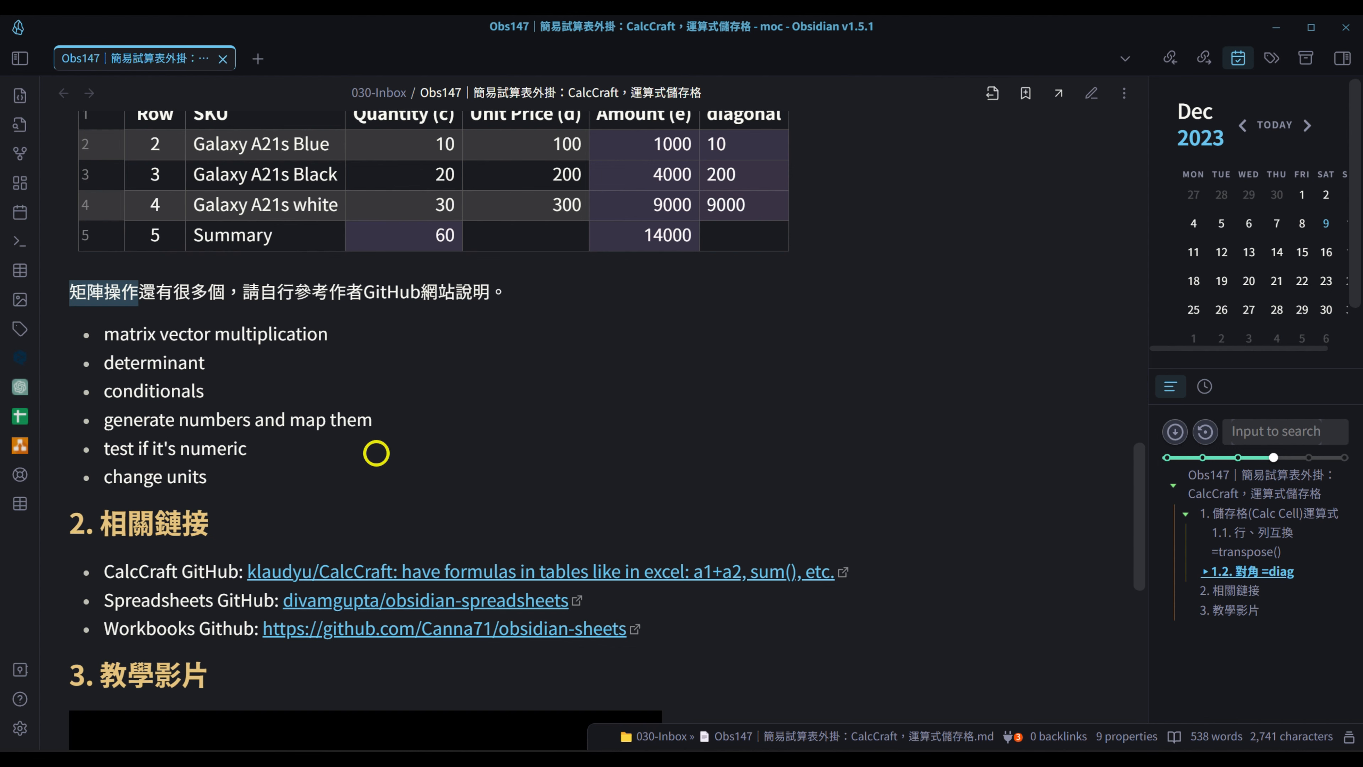
key(Home)
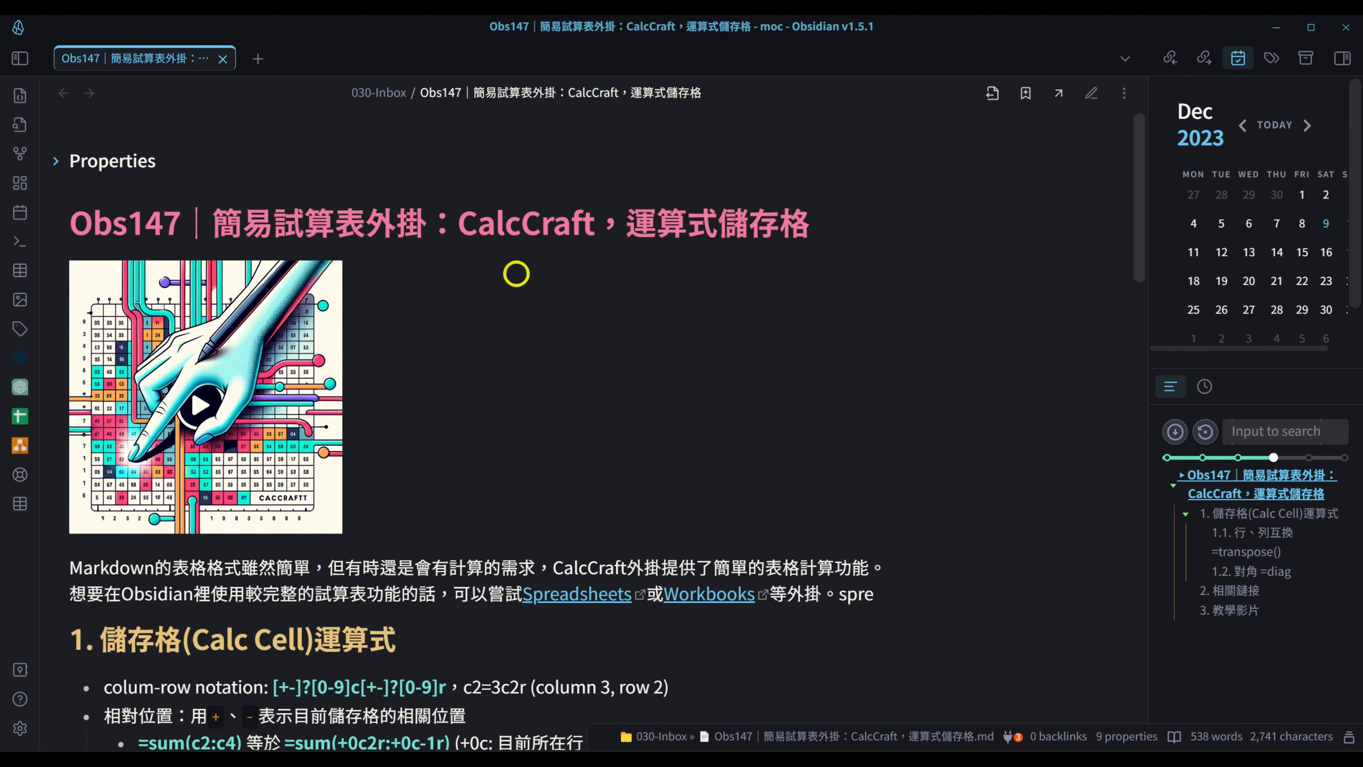
scroll(824, 325, down, 7)
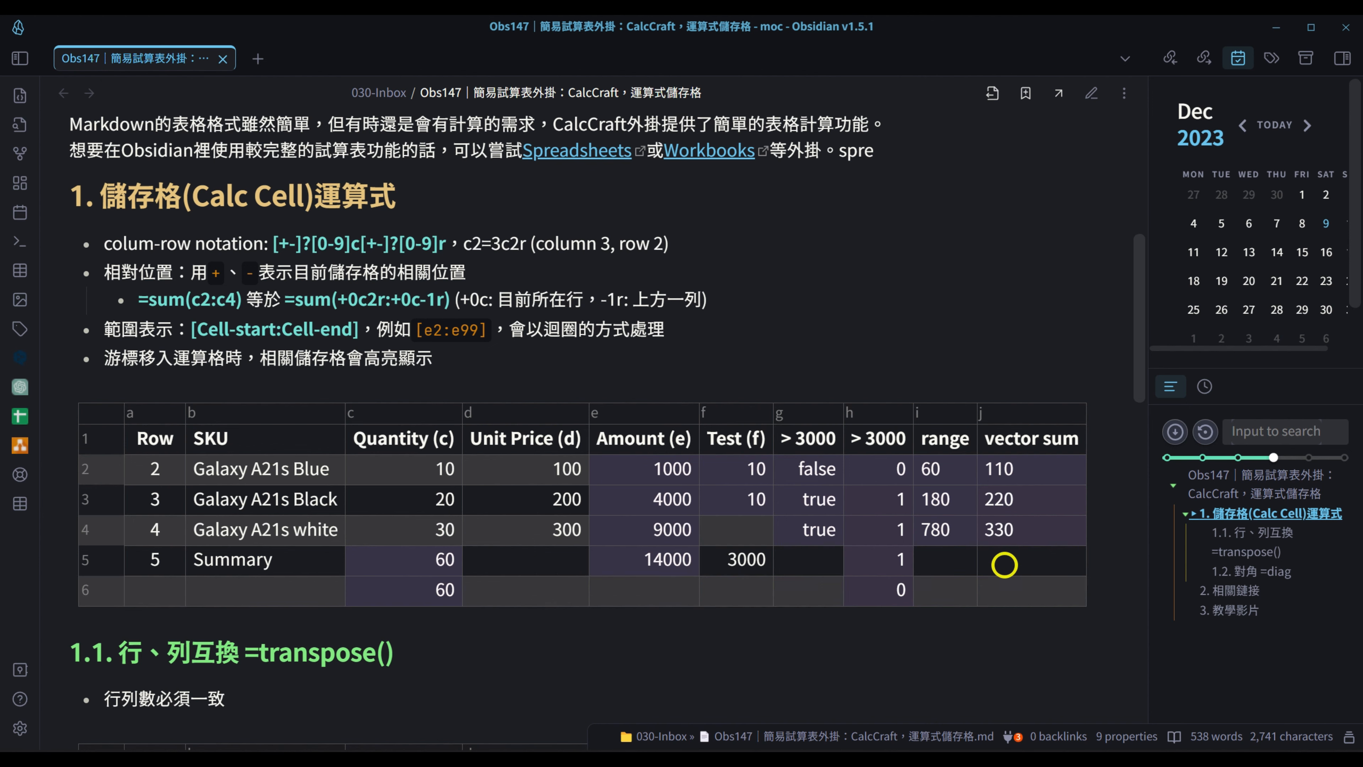
scroll(1005, 565, up, 3)
scroll(555, 559, down, 3)
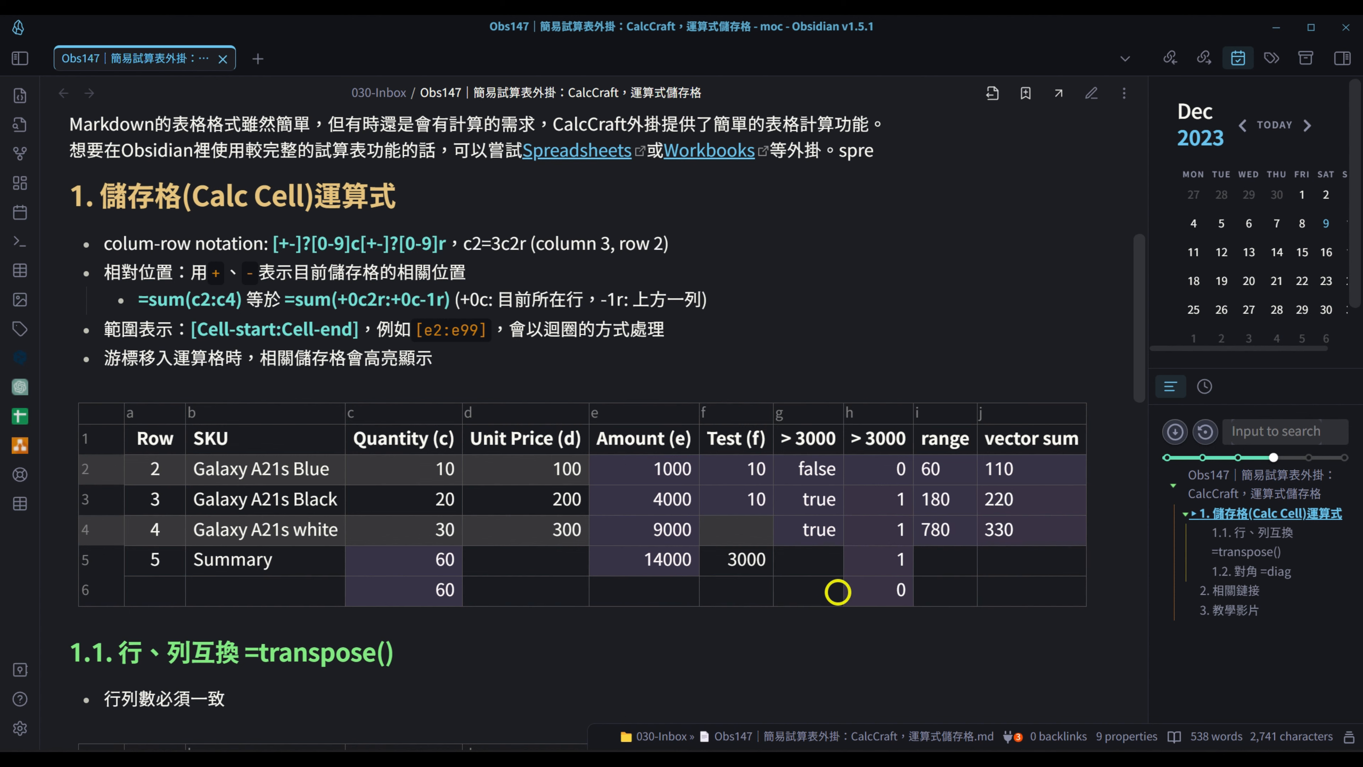
scroll(827, 572, up, 2)
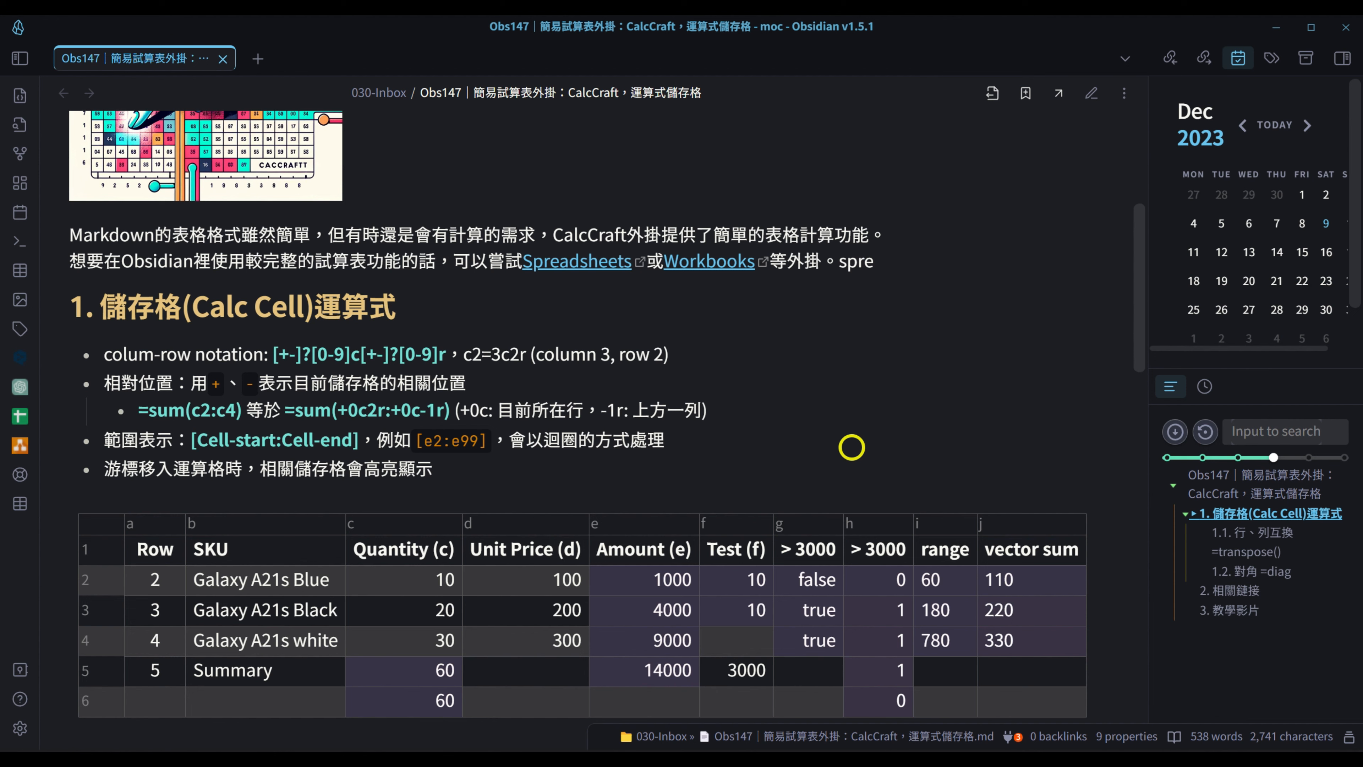
scroll(858, 459, down, 2)
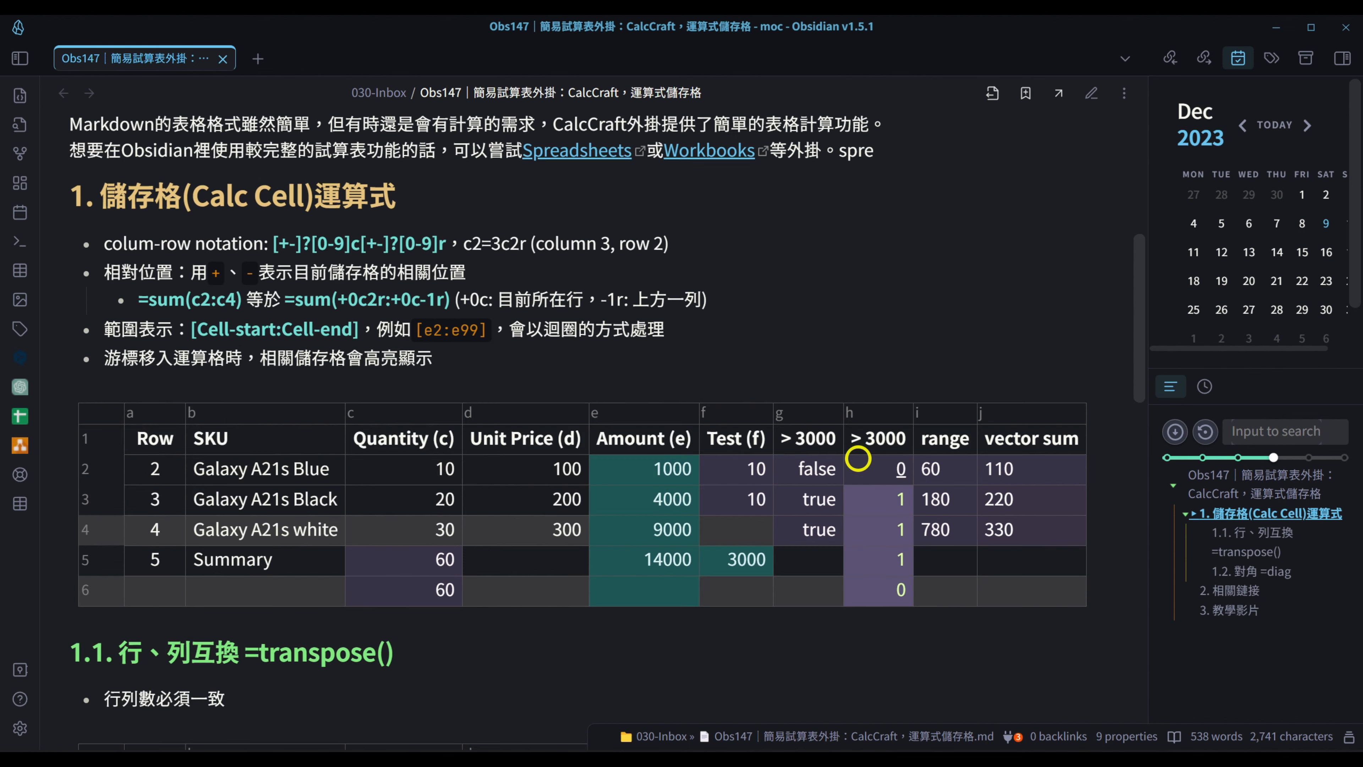